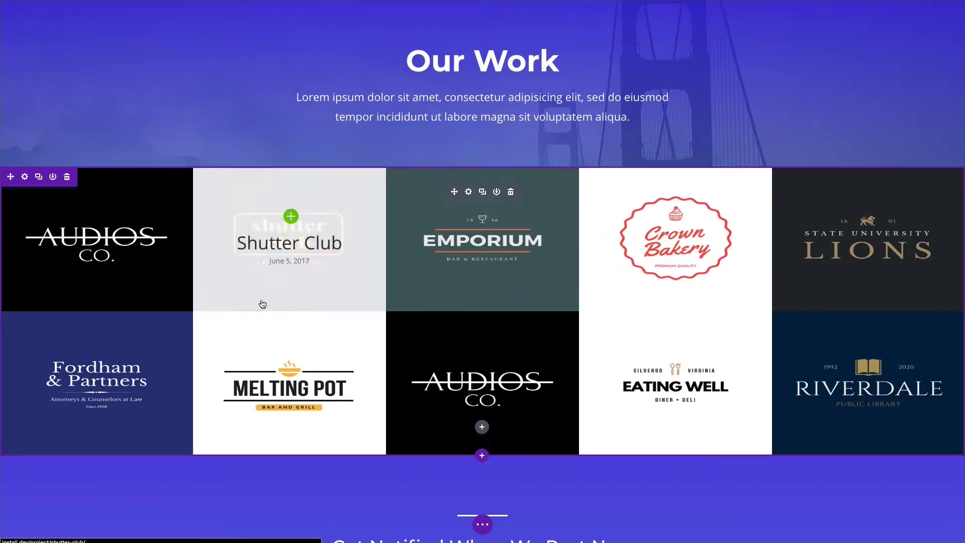
Step: Delete the existing fullwidth portfolio module below the Our Work header, along with the empty section that held it
{"action": "scroll", "coordinate": [176, 311], "scroll_direction": "down", "scroll_amount": 1}
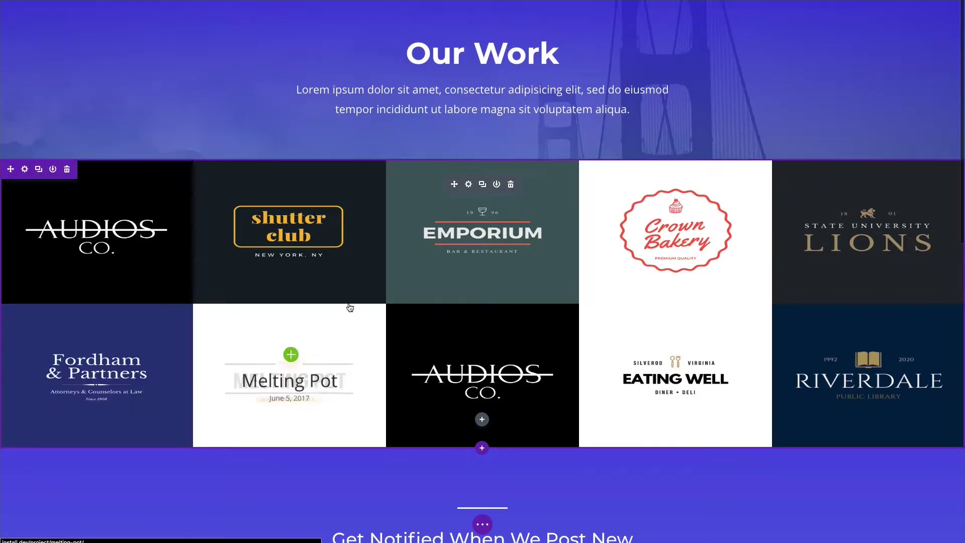
{"action": "scroll", "coordinate": [349, 307], "scroll_direction": "up", "scroll_amount": 1}
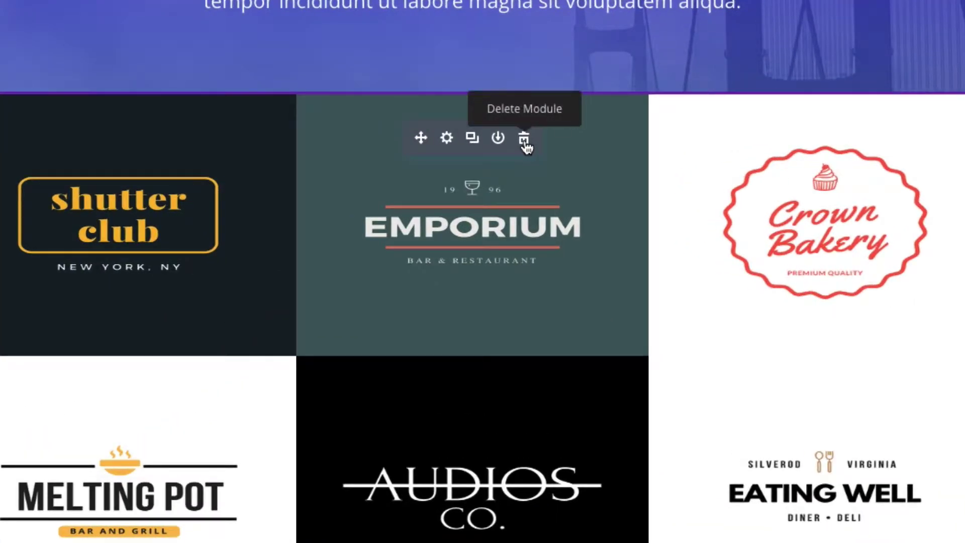
{"action": "left_click", "coordinate": [524, 140]}
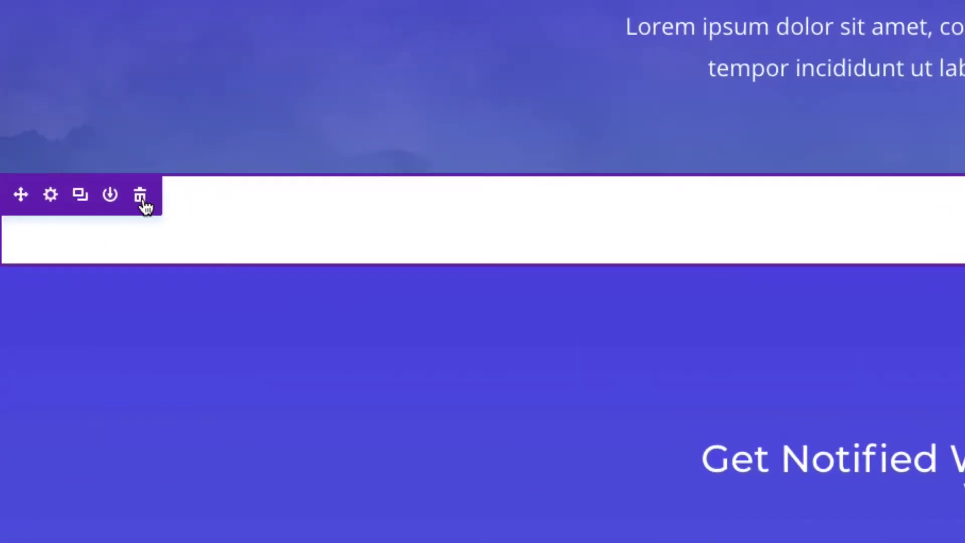
{"action": "left_click", "coordinate": [146, 202]}
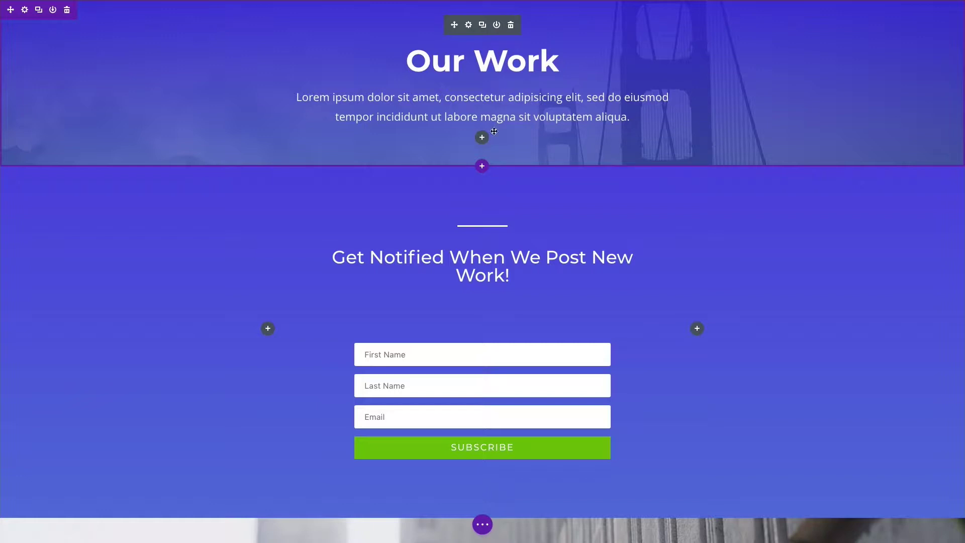
Step: Insert a new fullwidth section directly below the Our Work header and add a Fullwidth Portfolio module to it
{"action": "left_click", "coordinate": [482, 166]}
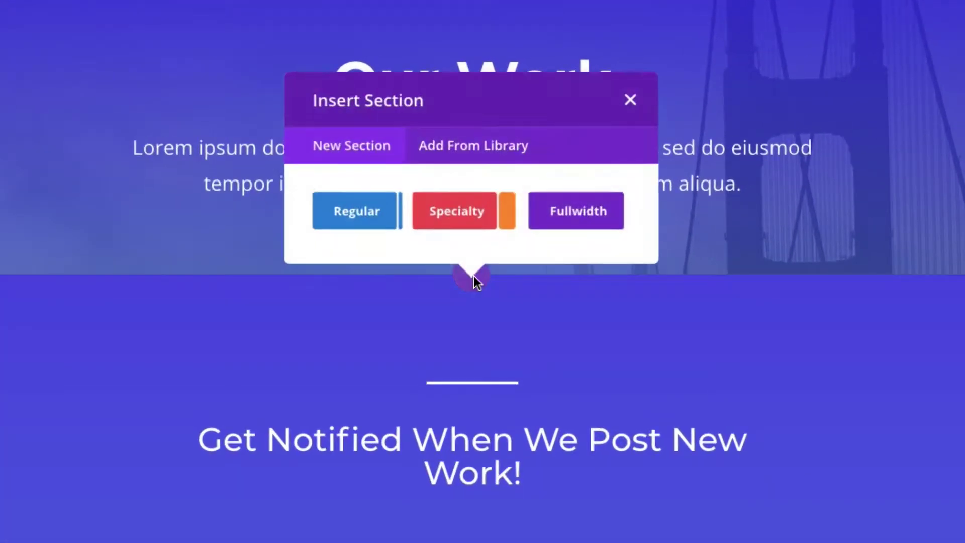
{"action": "left_click", "coordinate": [577, 210]}
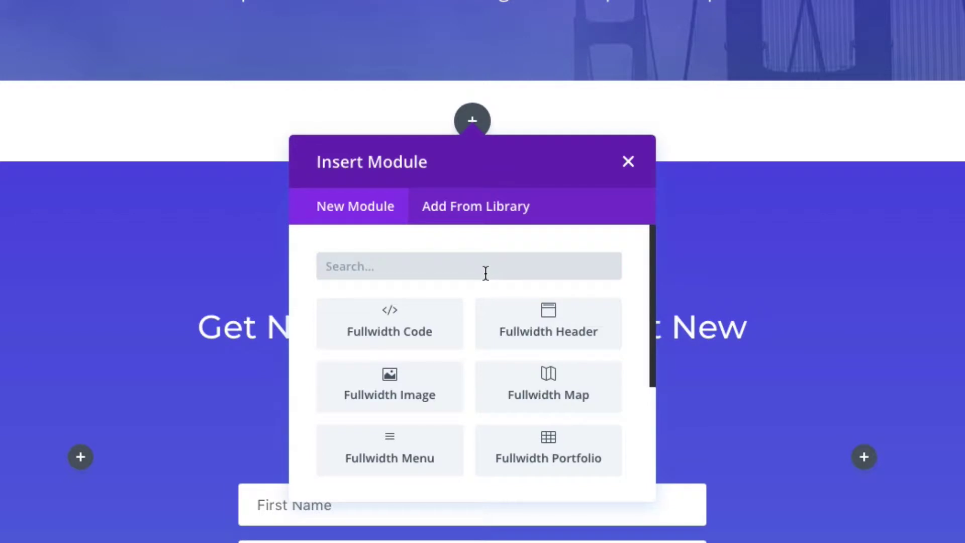
{"action": "left_click", "coordinate": [551, 456]}
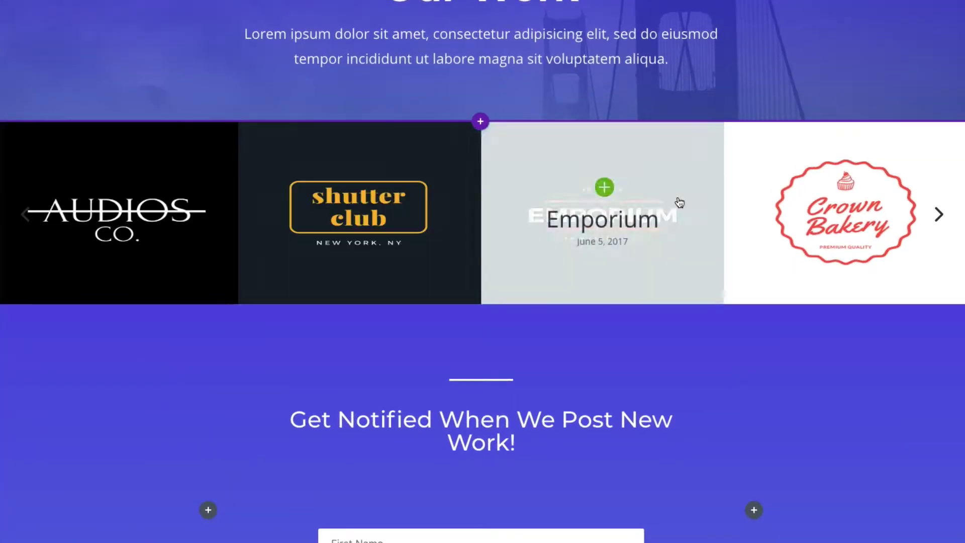
Step: Page forward through the portfolio carousel to view its further projects
{"action": "left_click", "coordinate": [939, 214]}
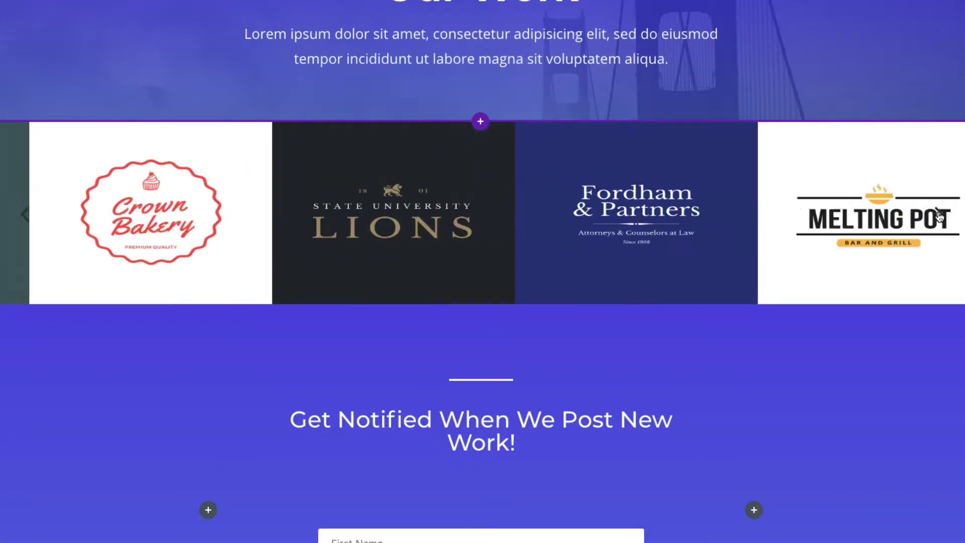
{"action": "left_click", "coordinate": [939, 214]}
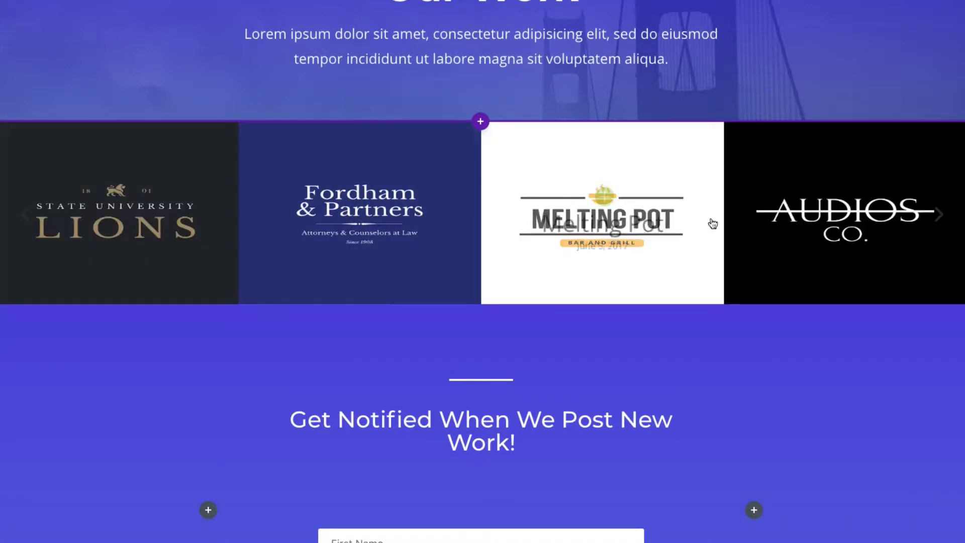
{"action": "left_click", "coordinate": [939, 215]}
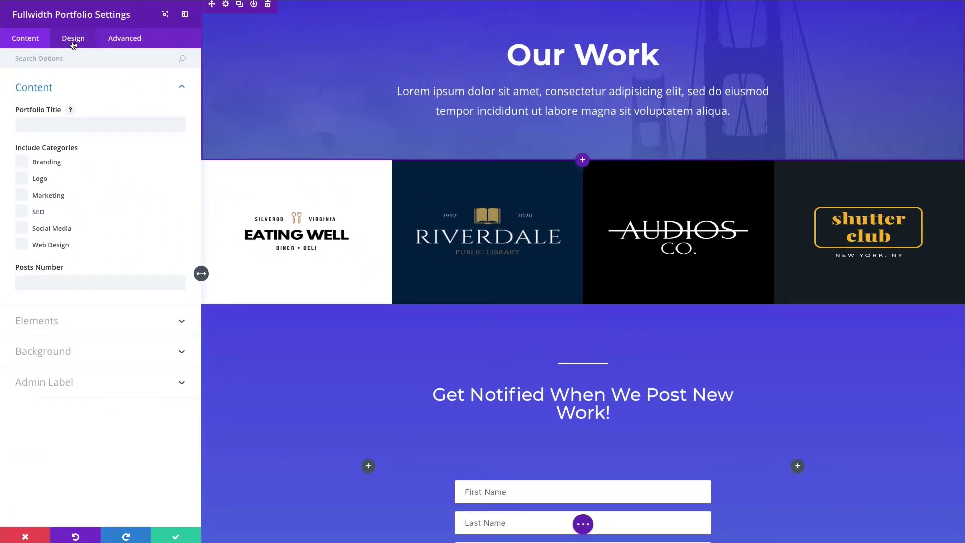
Step: Change the fullwidth portfolio's layout from a carousel to Grid and look over the projects
{"action": "left_click", "coordinate": [73, 40]}
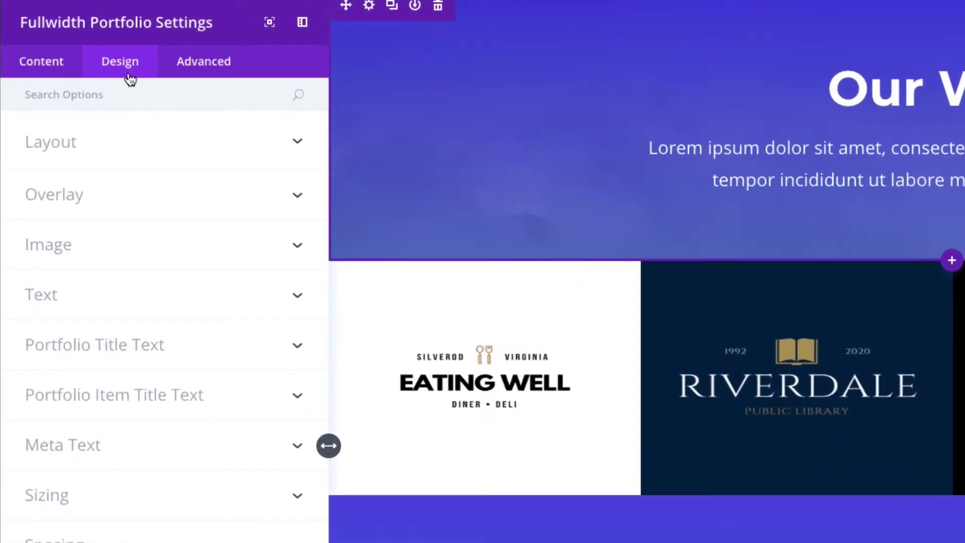
{"action": "left_click", "coordinate": [68, 144]}
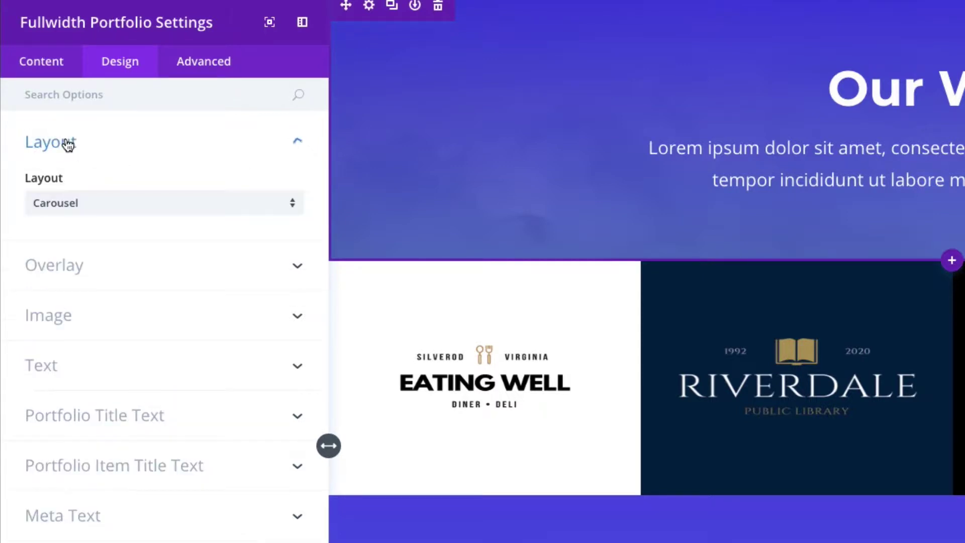
{"action": "left_click", "coordinate": [99, 211]}
{"action": "left_click", "coordinate": [95, 250]}
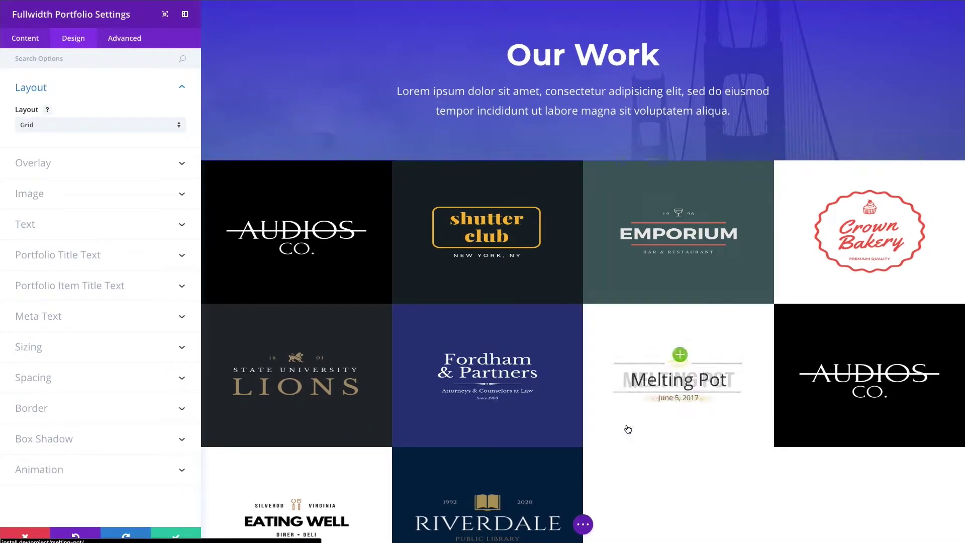
{"action": "scroll", "coordinate": [451, 403], "scroll_direction": "down", "scroll_amount": 2}
{"action": "scroll", "coordinate": [451, 405], "scroll_direction": "up", "scroll_amount": 2}
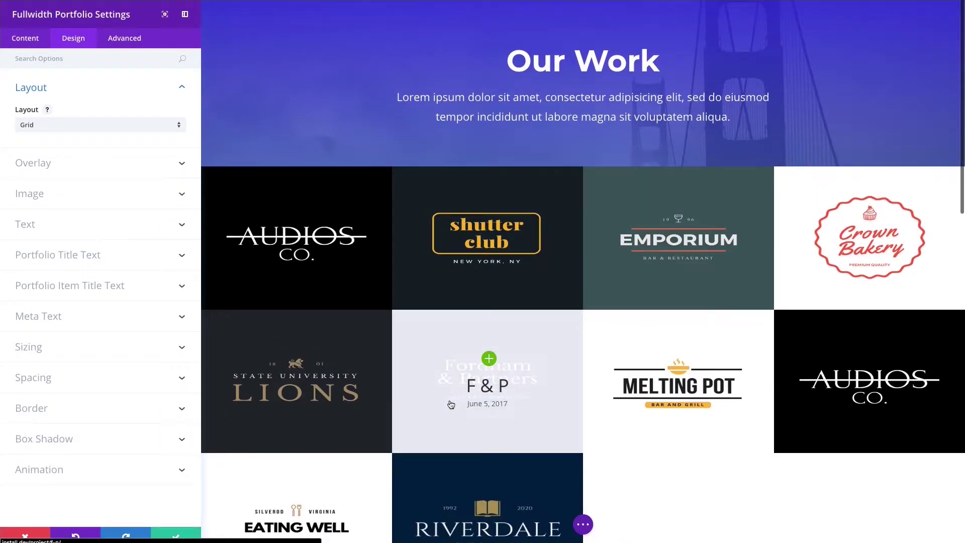
Step: Try "Our Work" as the portfolio title in the module's content settings, and clear the title again
{"action": "left_click", "coordinate": [27, 46]}
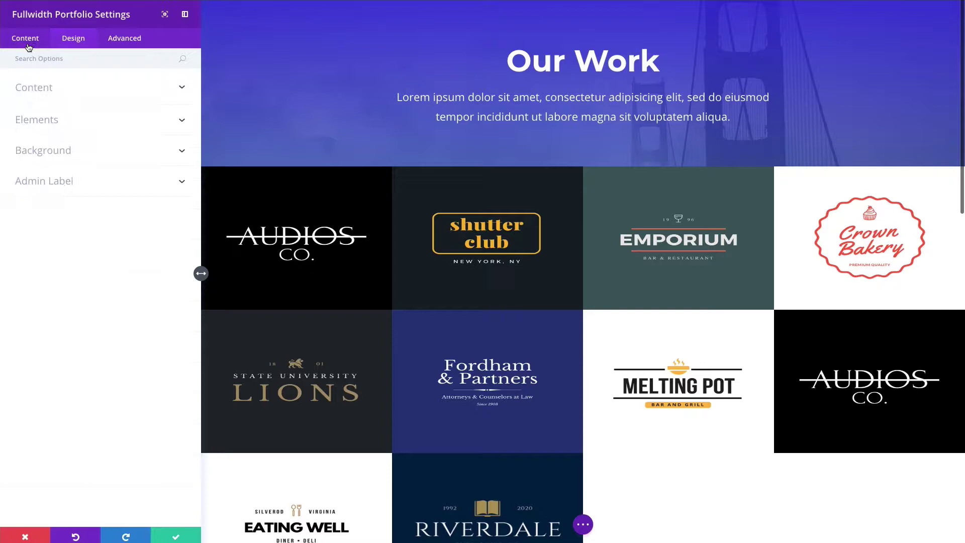
{"action": "left_click", "coordinate": [44, 92]}
{"action": "left_click", "coordinate": [60, 124]}
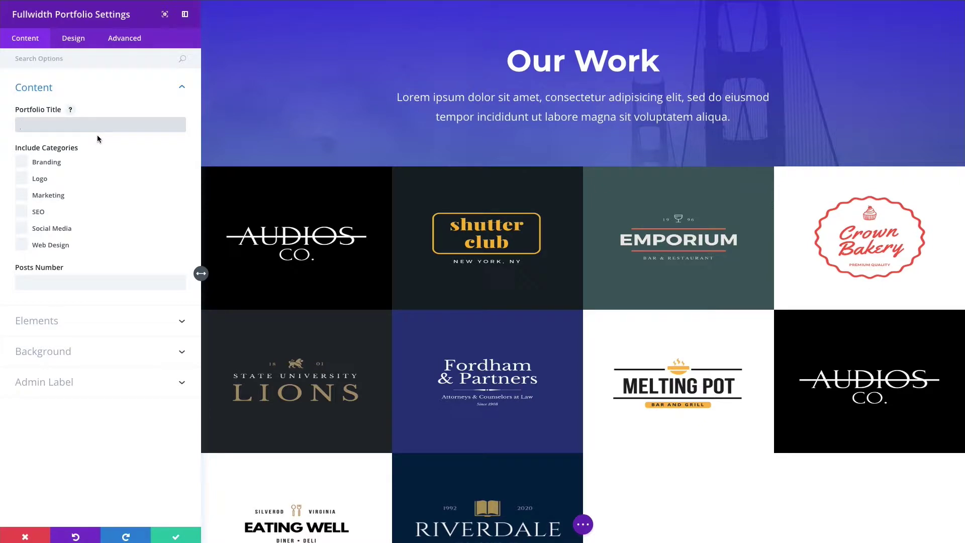
{"action": "type", "text": "Our Wo"}
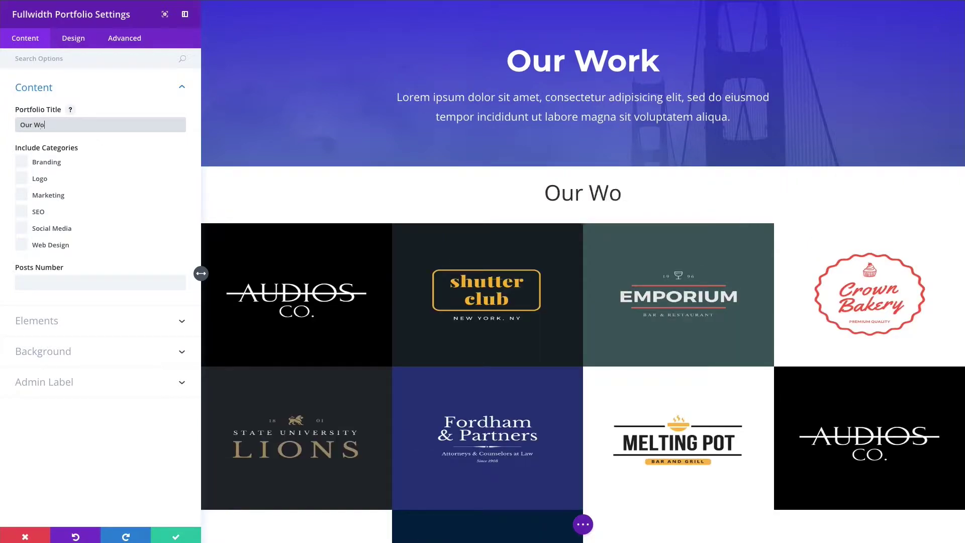
{"action": "type", "text": "rk"}
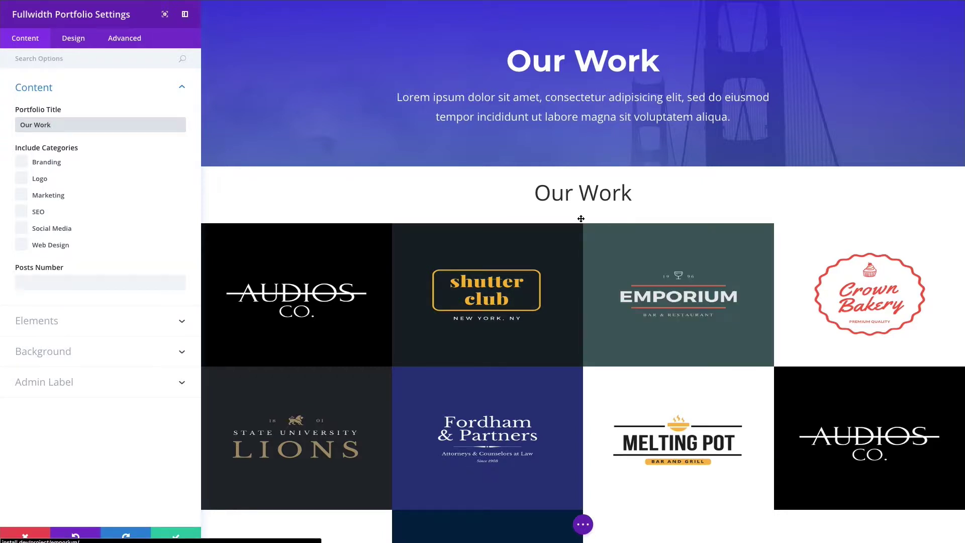
{"action": "left_click_drag", "start_coordinate": [91, 128], "coordinate": [17, 125]}
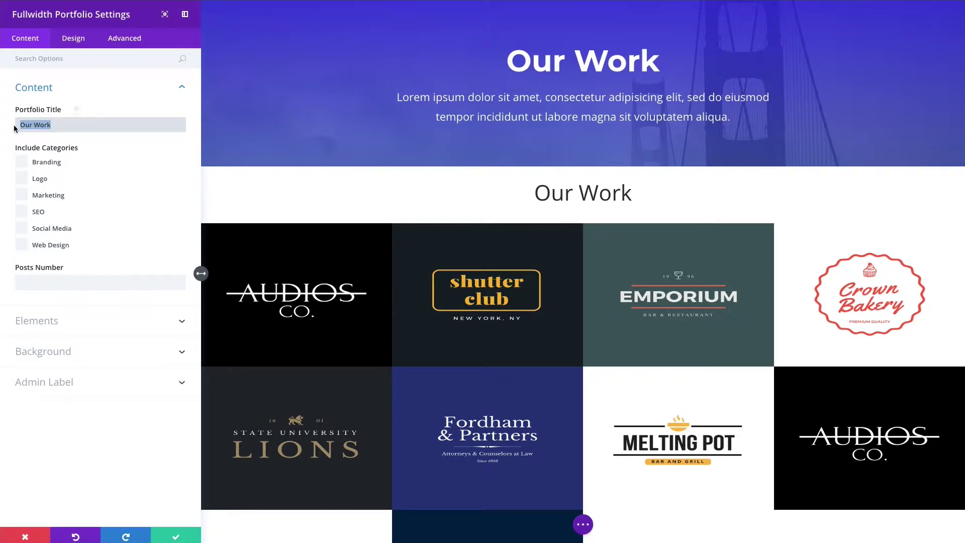
{"action": "key", "text": "BackSpace"}
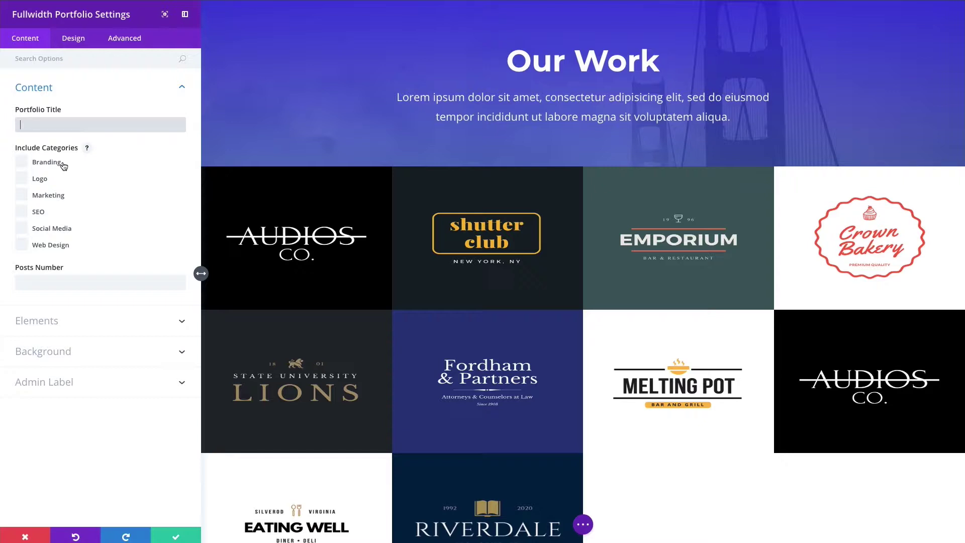
Step: Try filtering the portfolio by the Branding category alone and by the Marketing category alone
{"action": "left_click", "coordinate": [25, 164]}
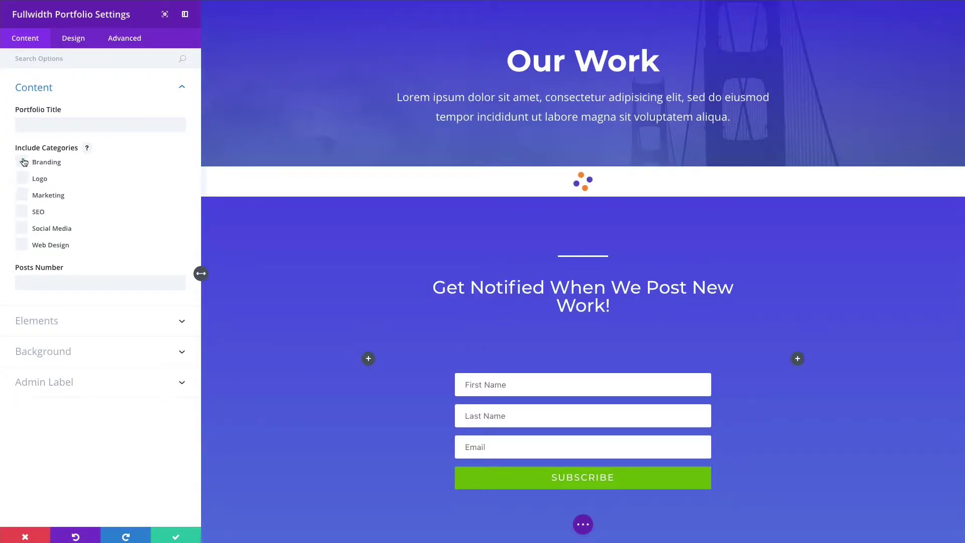
{"action": "left_click", "coordinate": [23, 162]}
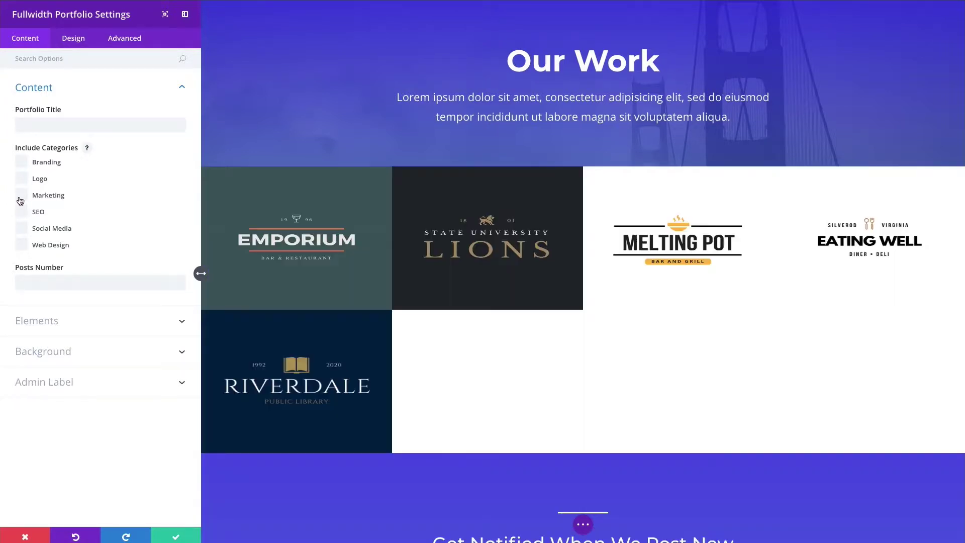
{"action": "left_click", "coordinate": [20, 201]}
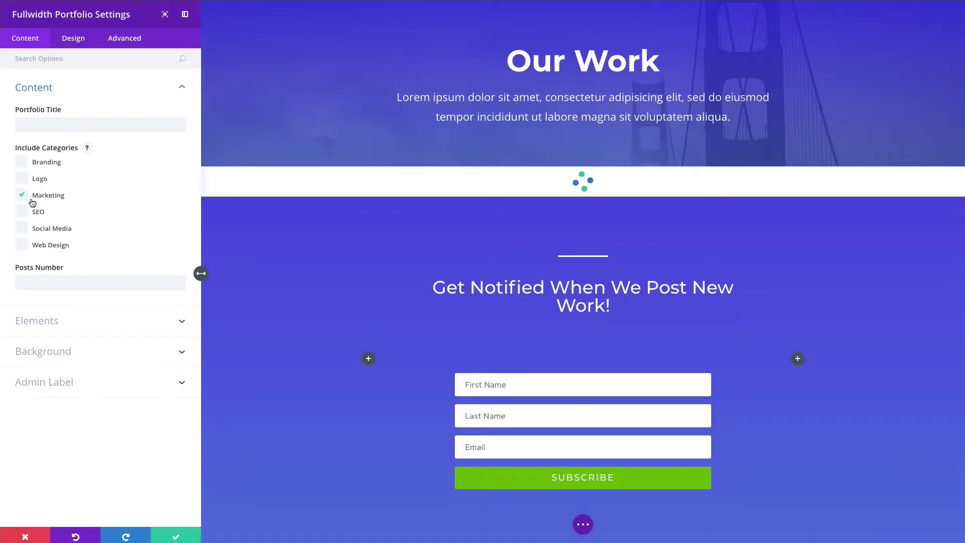
{"action": "left_click", "coordinate": [20, 201]}
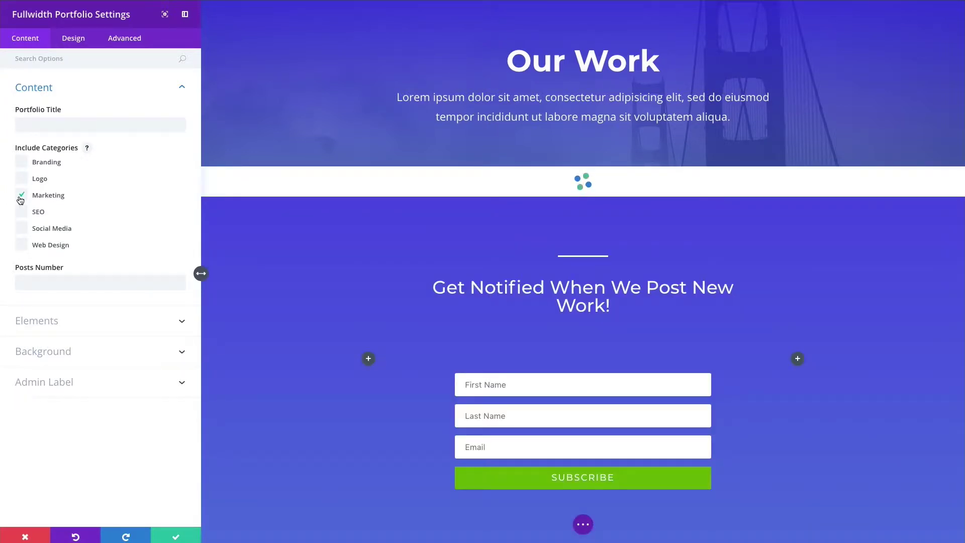
Step: Include the Branding, Logo, Marketing, SEO, Social Media and Web Design categories in the portfolio
{"action": "left_click", "coordinate": [22, 162]}
{"action": "left_click", "coordinate": [22, 179]}
{"action": "left_click", "coordinate": [23, 197]}
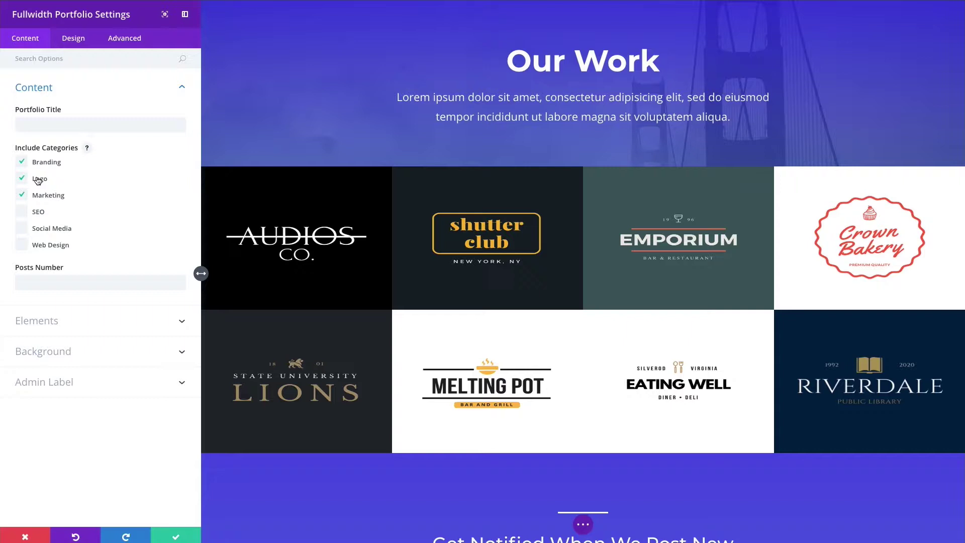
{"action": "left_click", "coordinate": [27, 215]}
{"action": "left_click", "coordinate": [24, 229]}
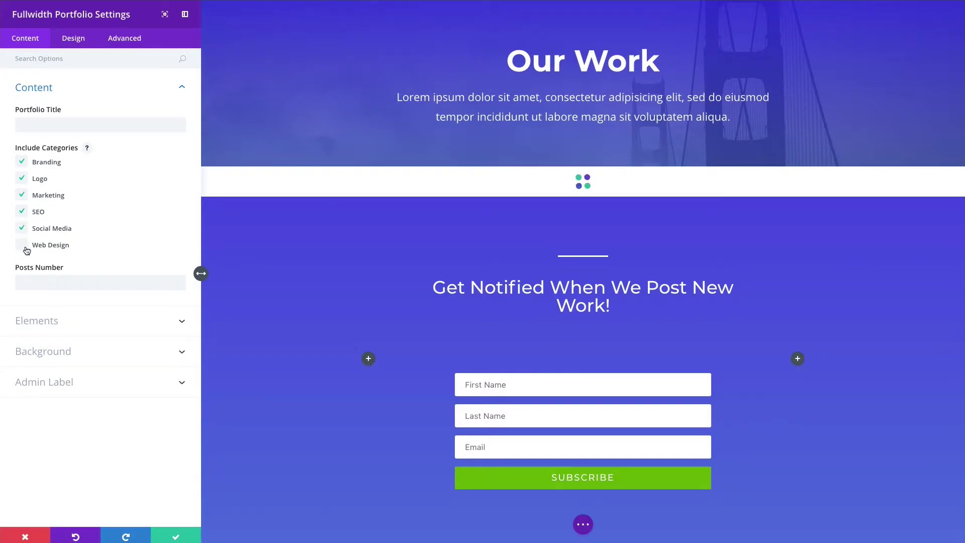
{"action": "left_click", "coordinate": [22, 246]}
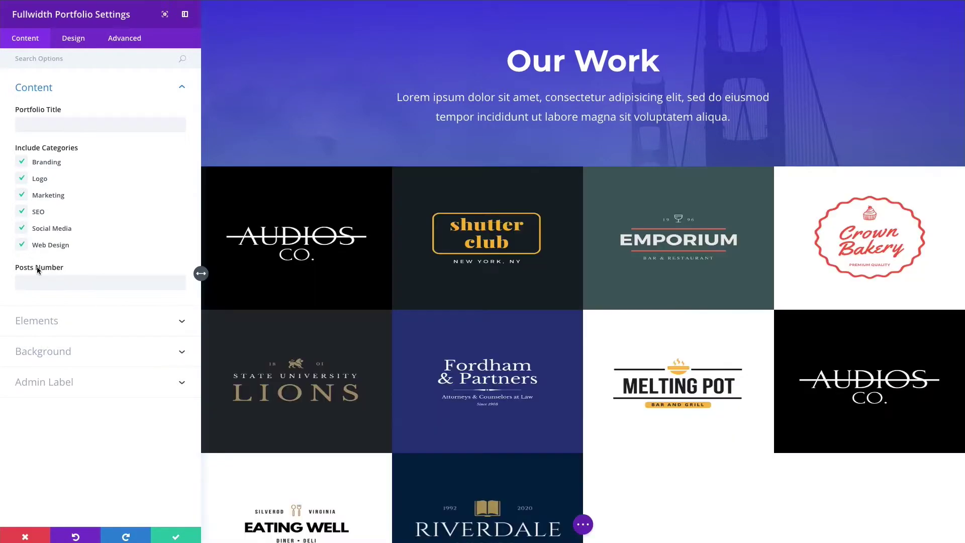
Step: Look over the rows of the portfolio grid and set its posts number to 8
{"action": "mouse_move", "coordinate": [43, 272]}
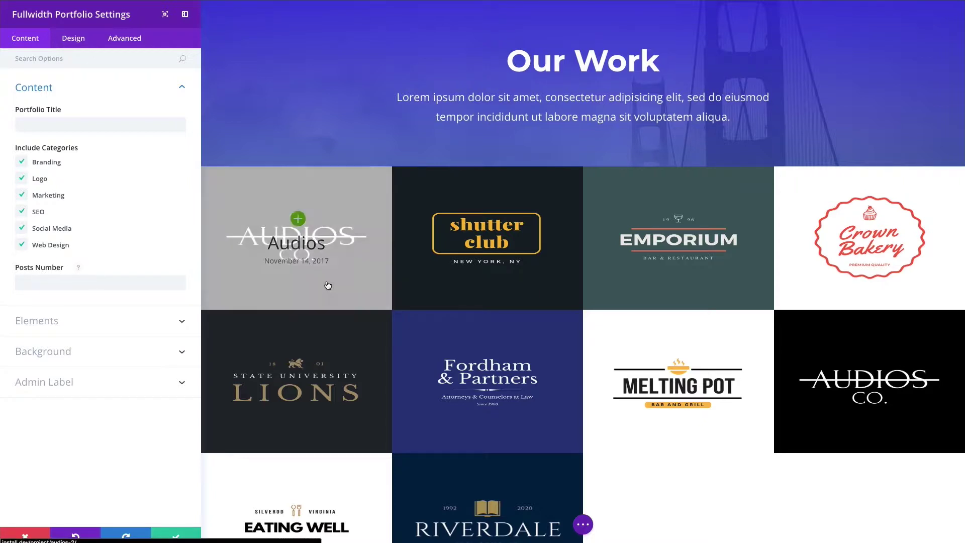
{"action": "scroll", "coordinate": [663, 310], "scroll_direction": "down", "scroll_amount": 2}
{"action": "scroll", "coordinate": [664, 310], "scroll_direction": "up", "scroll_amount": 1}
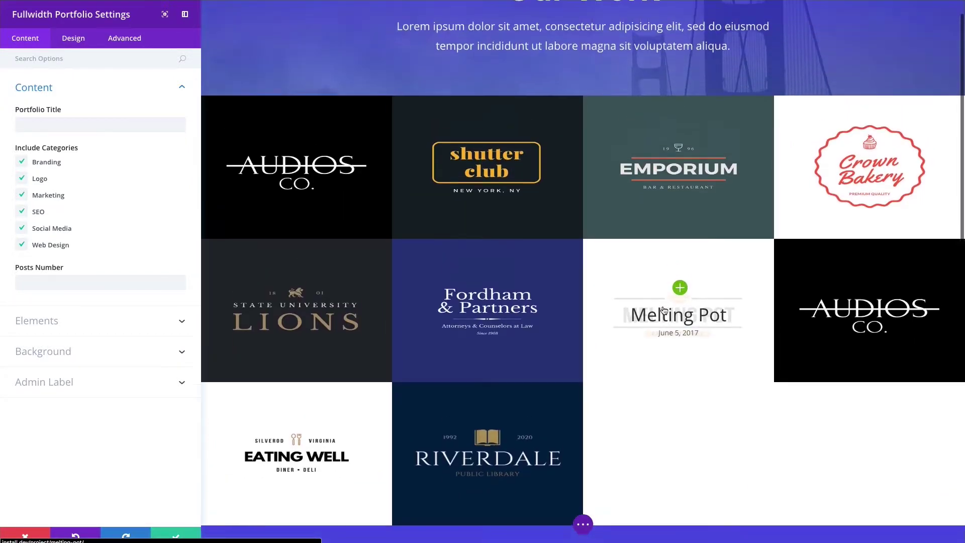
{"action": "scroll", "coordinate": [677, 397], "scroll_direction": "down", "scroll_amount": 2}
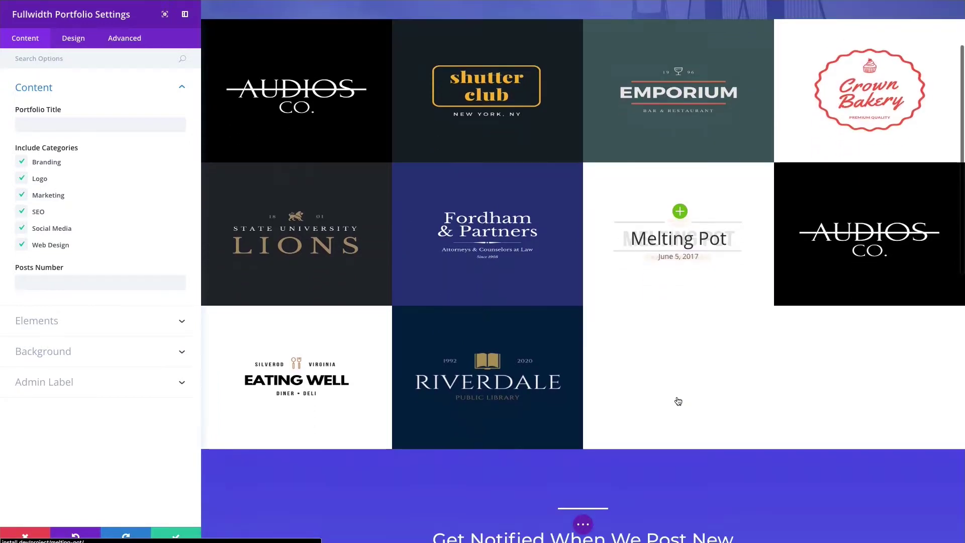
{"action": "scroll", "coordinate": [677, 396], "scroll_direction": "up", "scroll_amount": 1}
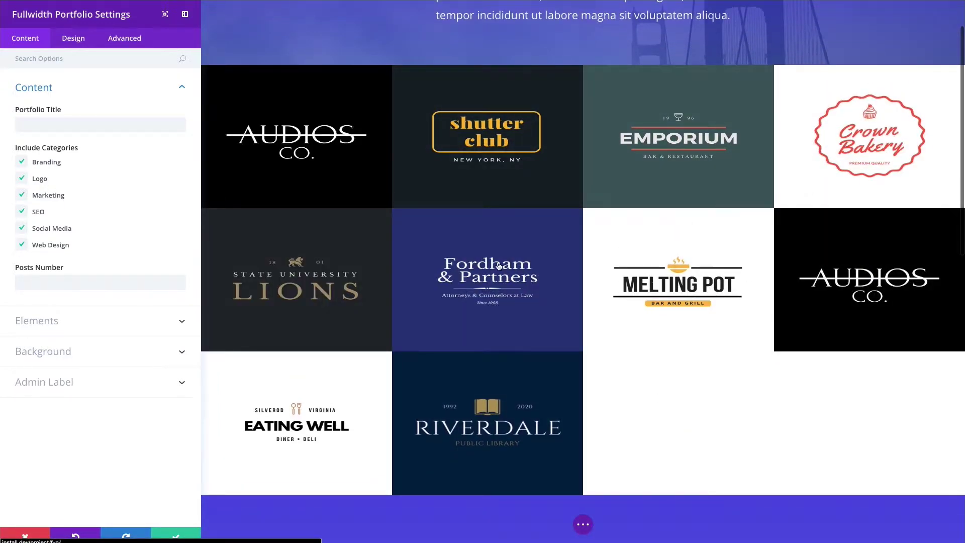
{"action": "scroll", "coordinate": [498, 267], "scroll_direction": "up", "scroll_amount": 1}
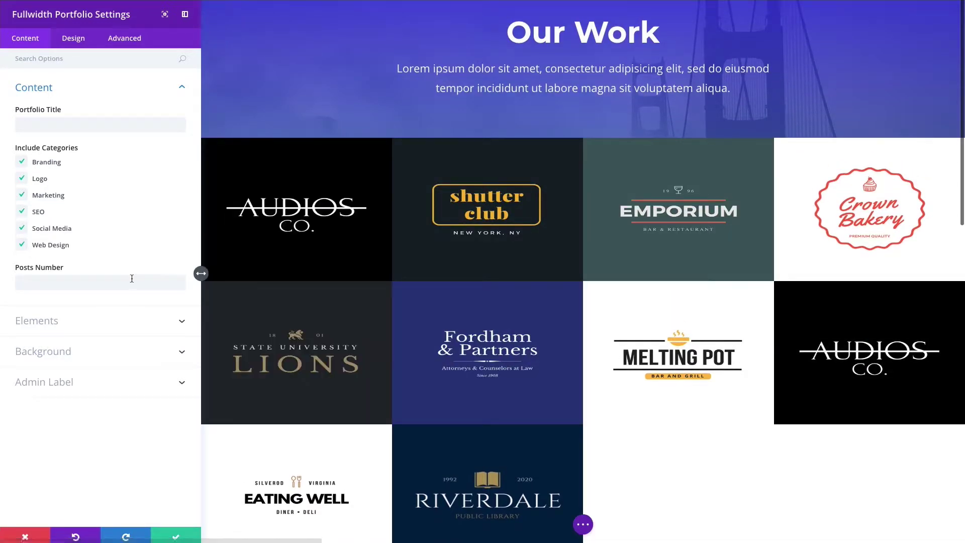
{"action": "type", "text": "8"}
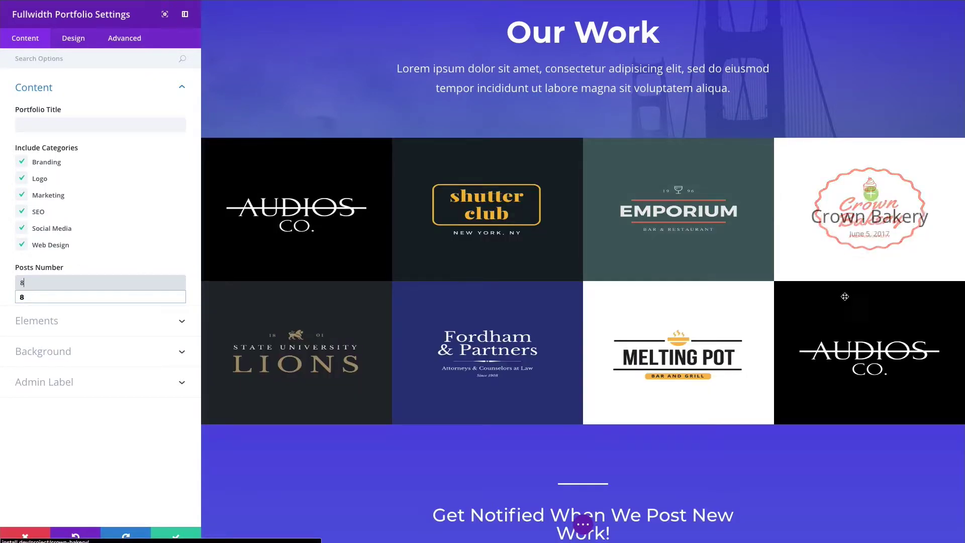
{"action": "left_click", "coordinate": [108, 322]}
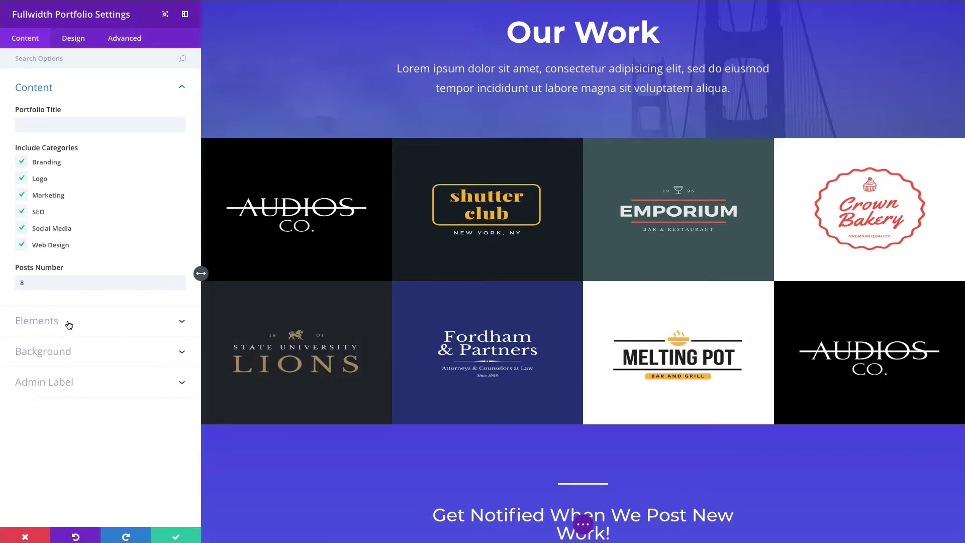
Step: Try hiding the title and the date in the portfolio's element settings, and show both again
{"action": "left_click", "coordinate": [39, 323]}
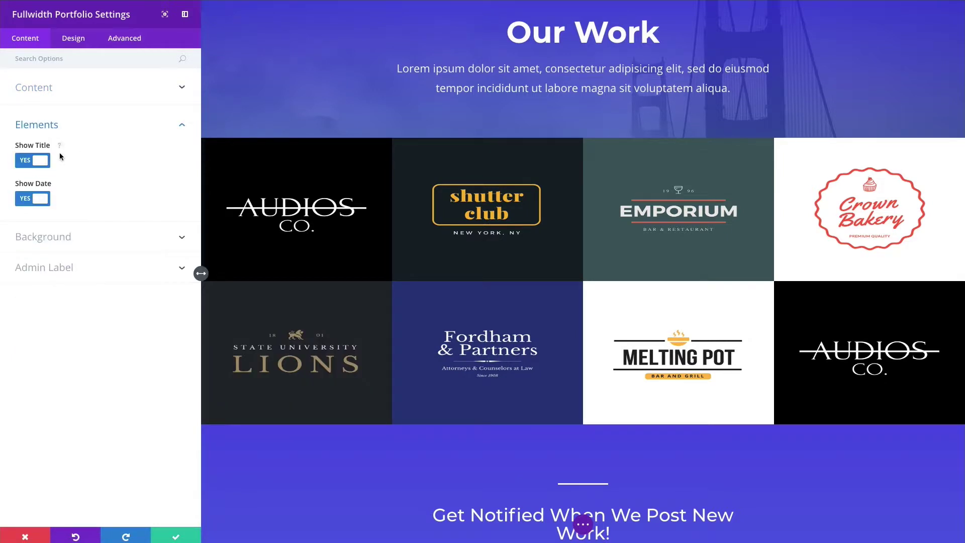
{"action": "left_click", "coordinate": [43, 160]}
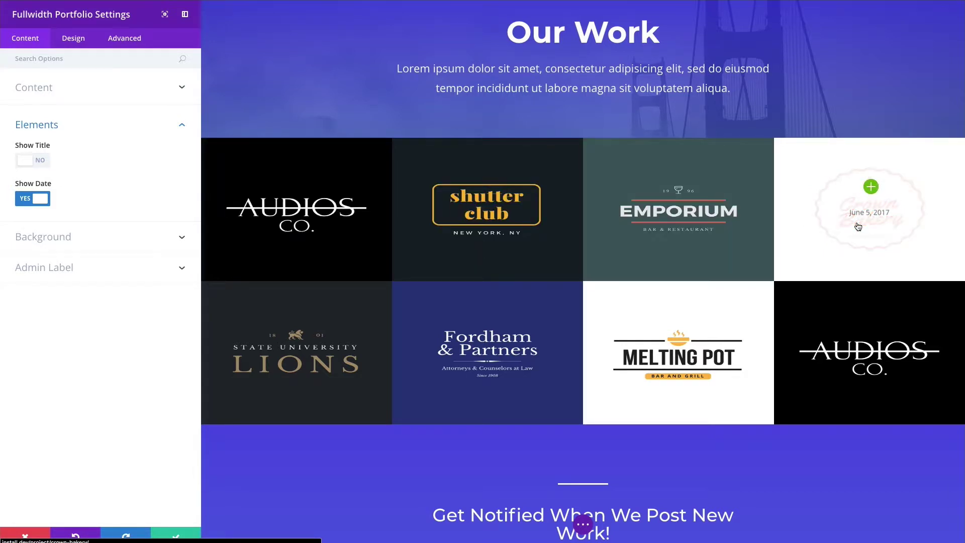
{"action": "left_click", "coordinate": [37, 201]}
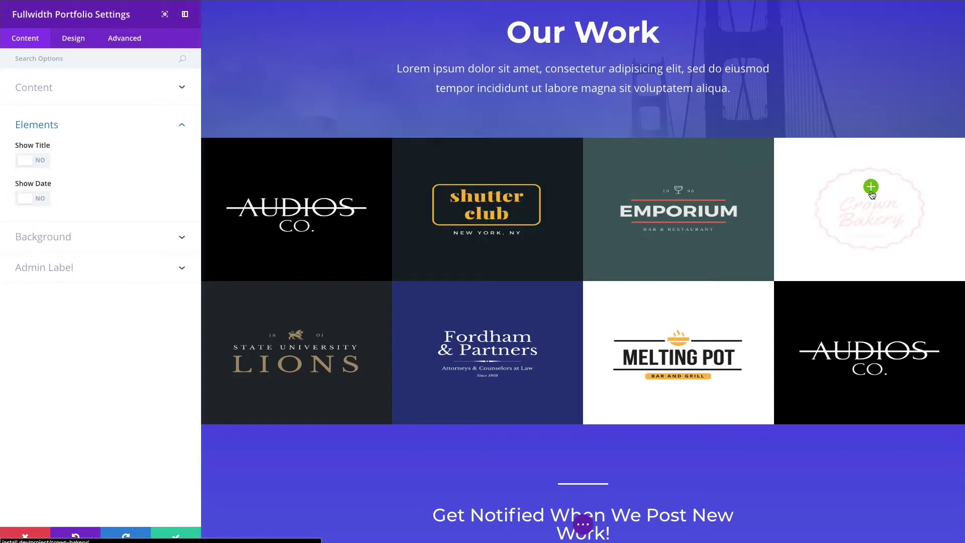
{"action": "left_click", "coordinate": [42, 160]}
{"action": "left_click", "coordinate": [45, 200]}
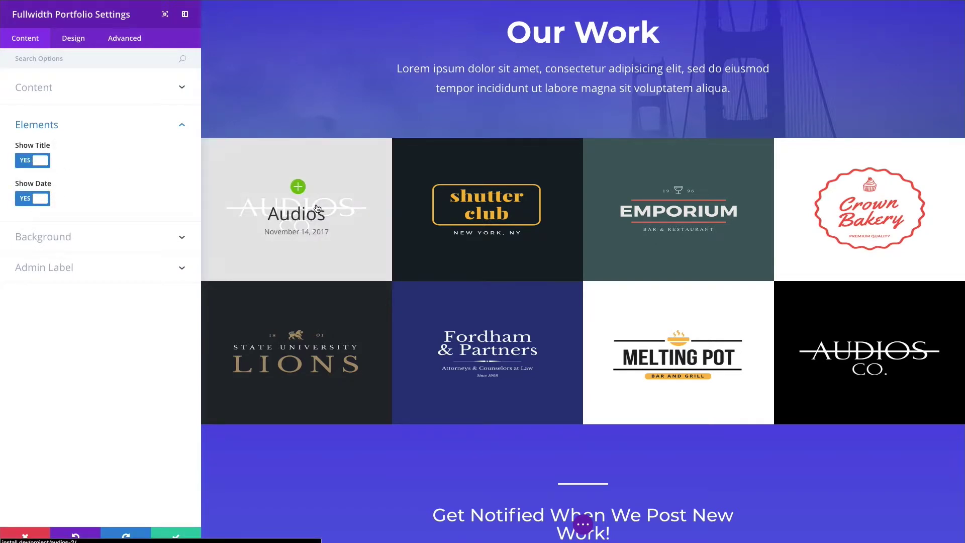
Step: Look at the module's background options and its layout choices, keeping the Grid layout
{"action": "left_click", "coordinate": [79, 236]}
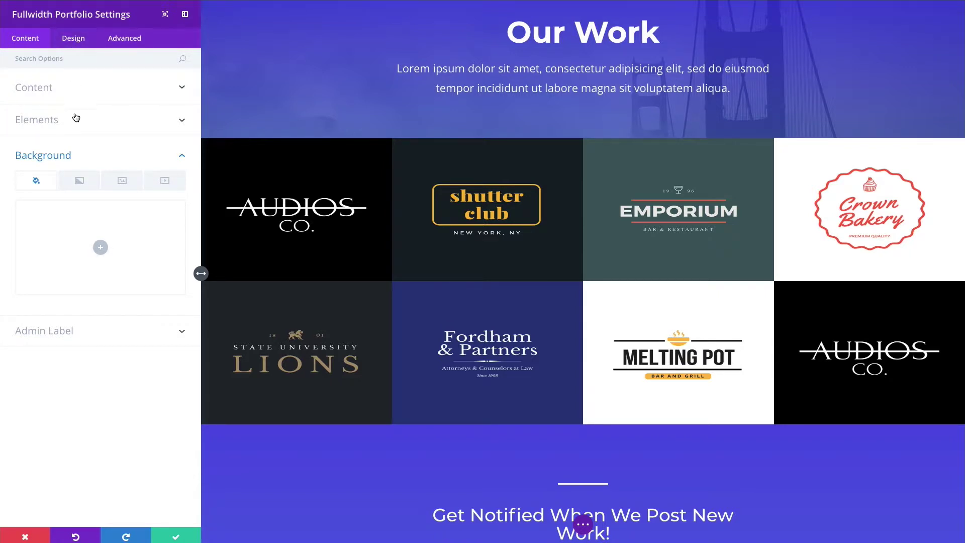
{"action": "left_click", "coordinate": [72, 45]}
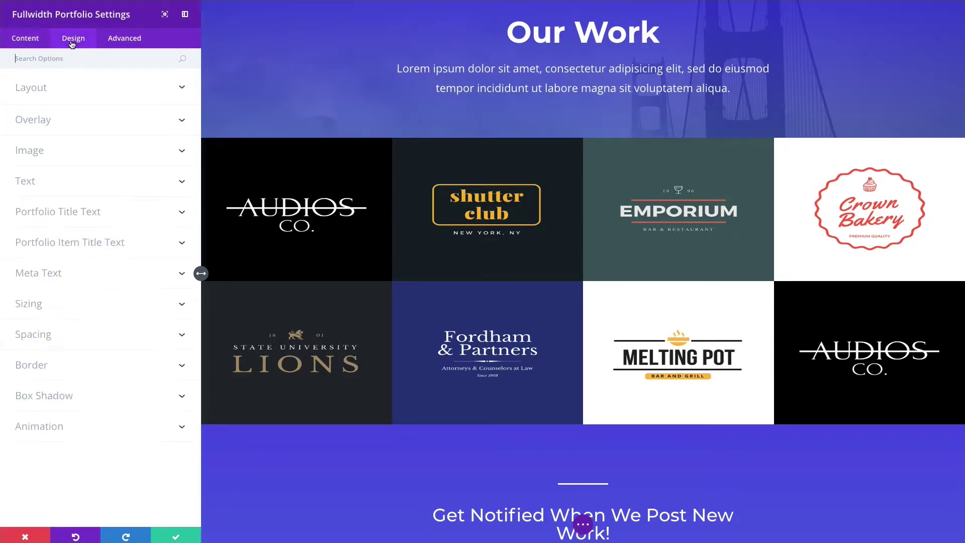
{"action": "left_click", "coordinate": [95, 92]}
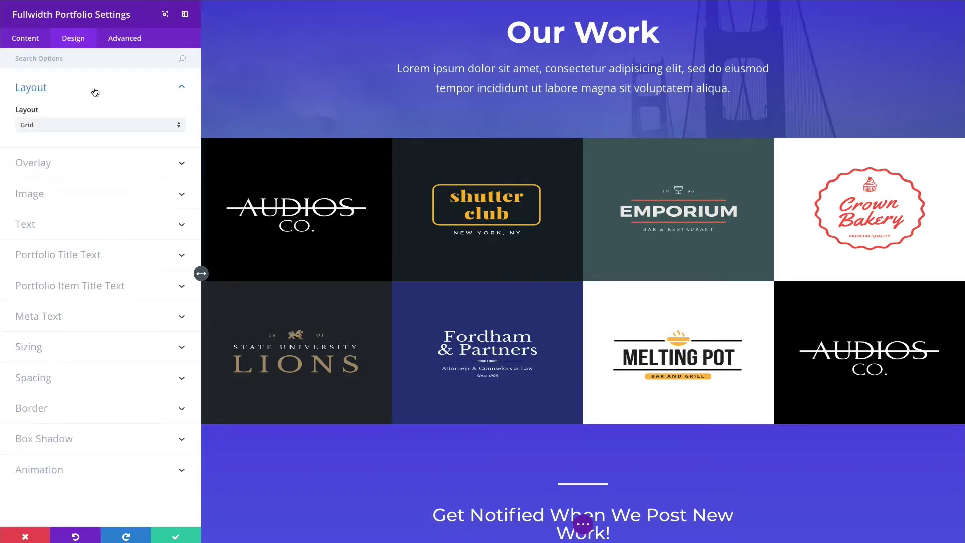
{"action": "left_click", "coordinate": [44, 130]}
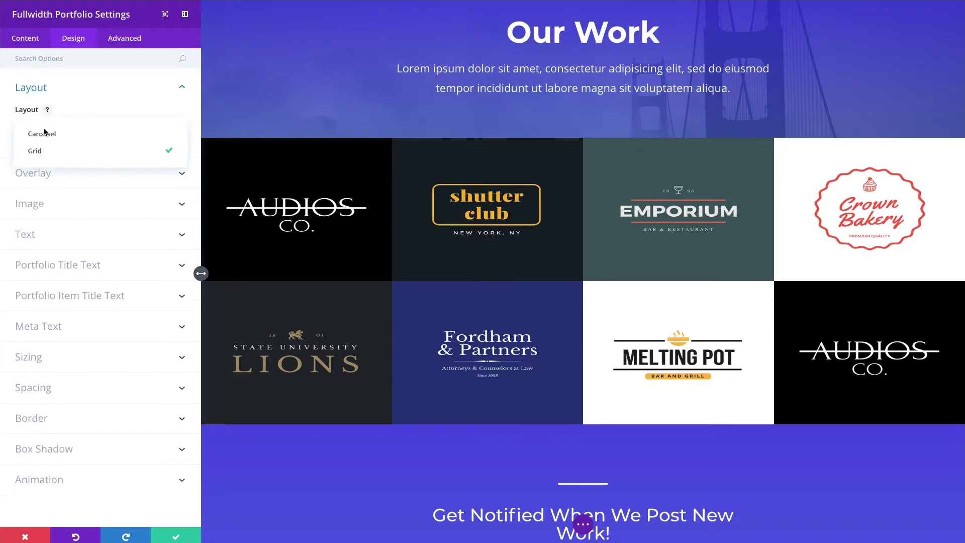
{"action": "left_click", "coordinate": [30, 145]}
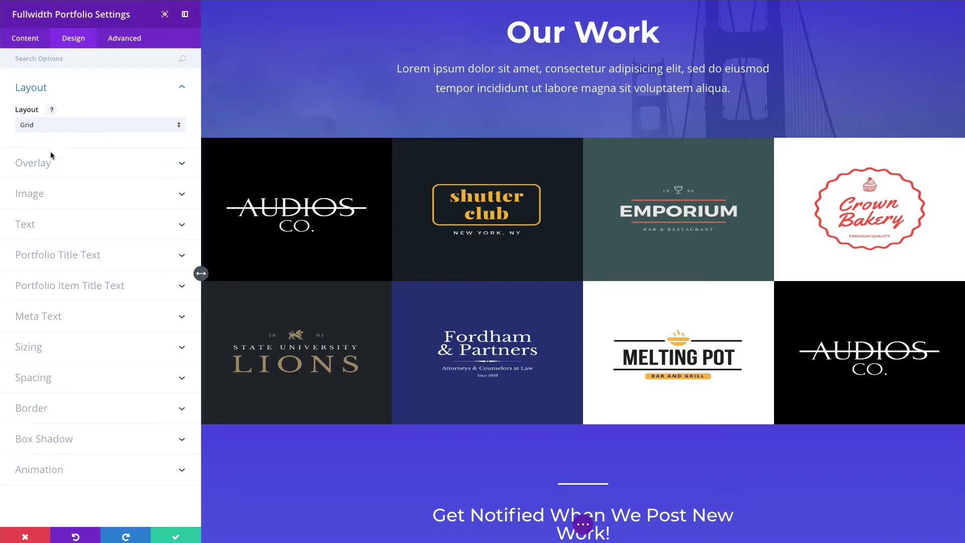
Step: Examine the overlay settings: the zoom icon color, the hover overlay color and the available hover icons
{"action": "left_click", "coordinate": [58, 171]}
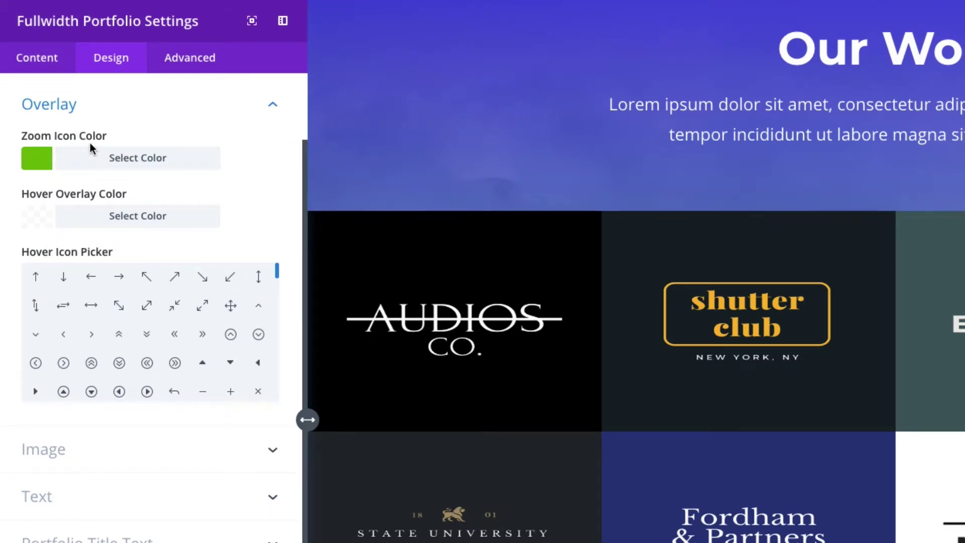
{"action": "mouse_move", "coordinate": [491, 362]}
{"action": "left_click", "coordinate": [94, 167]}
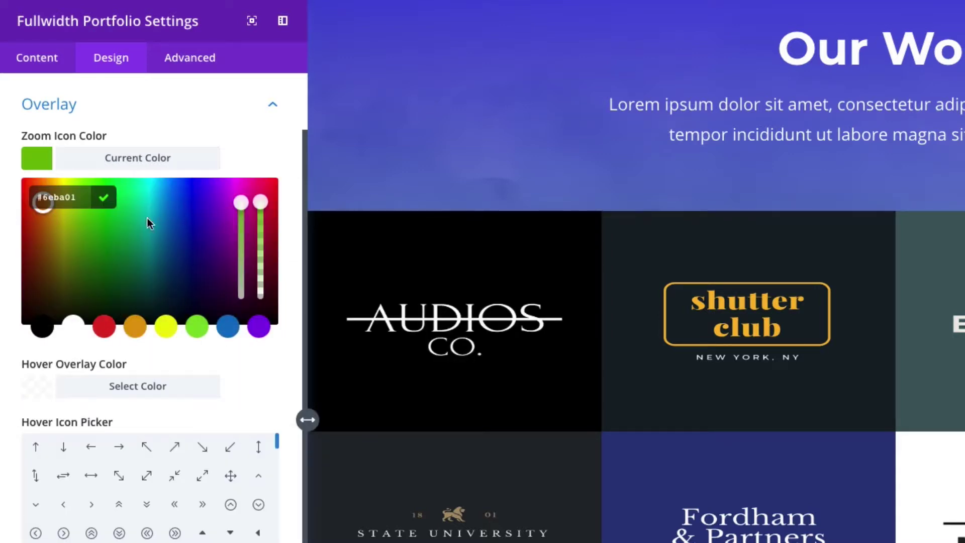
{"action": "left_click", "coordinate": [108, 162]}
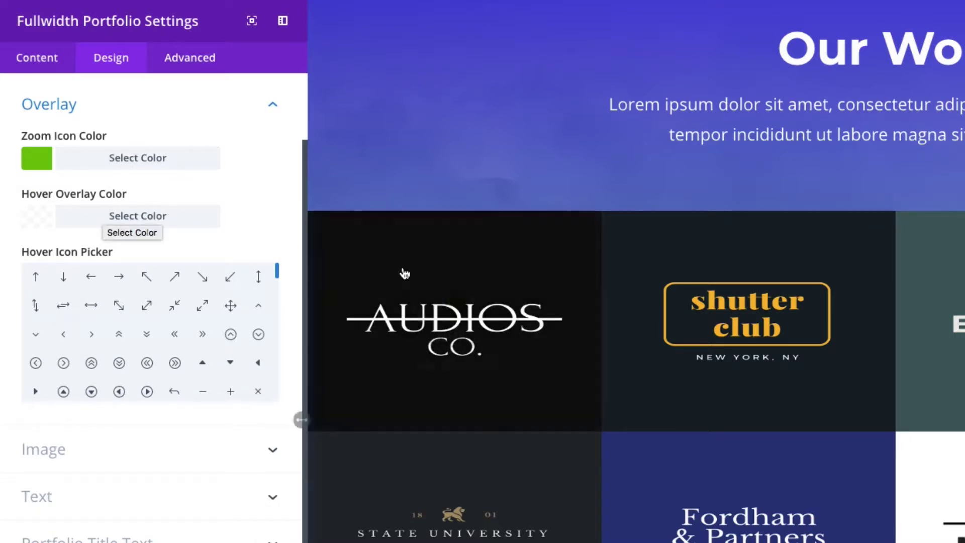
{"action": "mouse_move", "coordinate": [517, 332]}
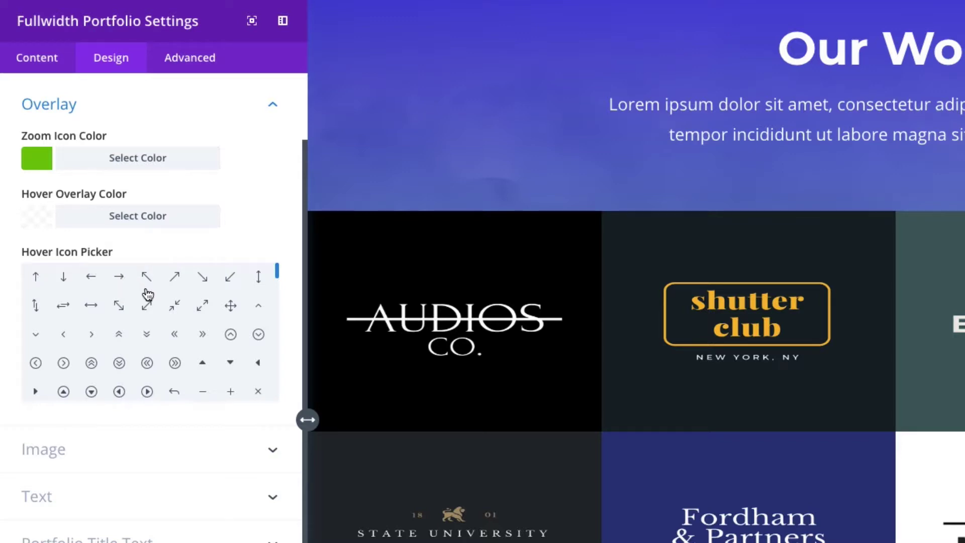
{"action": "mouse_move", "coordinate": [474, 290]}
{"action": "scroll", "coordinate": [194, 390], "scroll_direction": "down", "scroll_amount": 3}
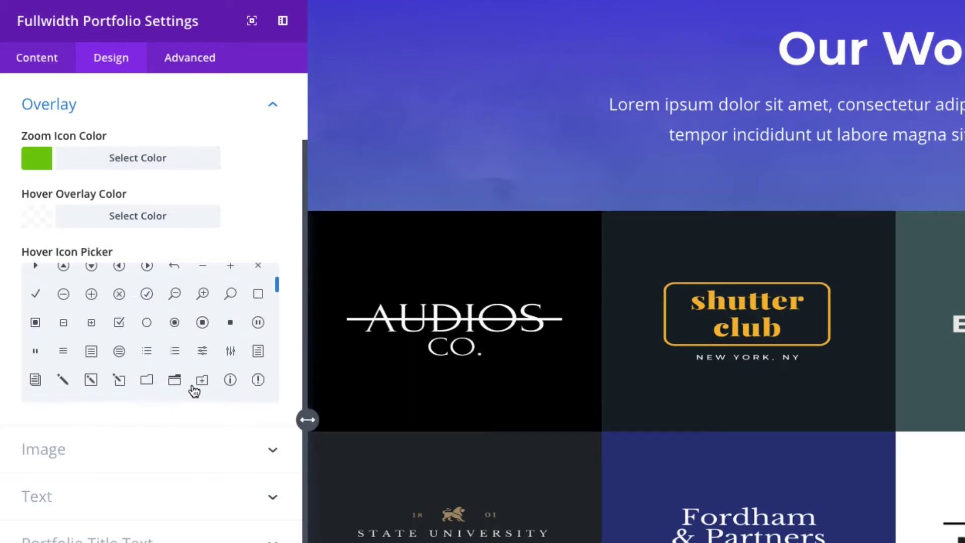
Step: Try a 2px border on the portfolio images, and return the image border width to 0px
{"action": "left_click", "coordinate": [134, 467]}
{"action": "scroll", "coordinate": [128, 460], "scroll_direction": "down", "scroll_amount": 2}
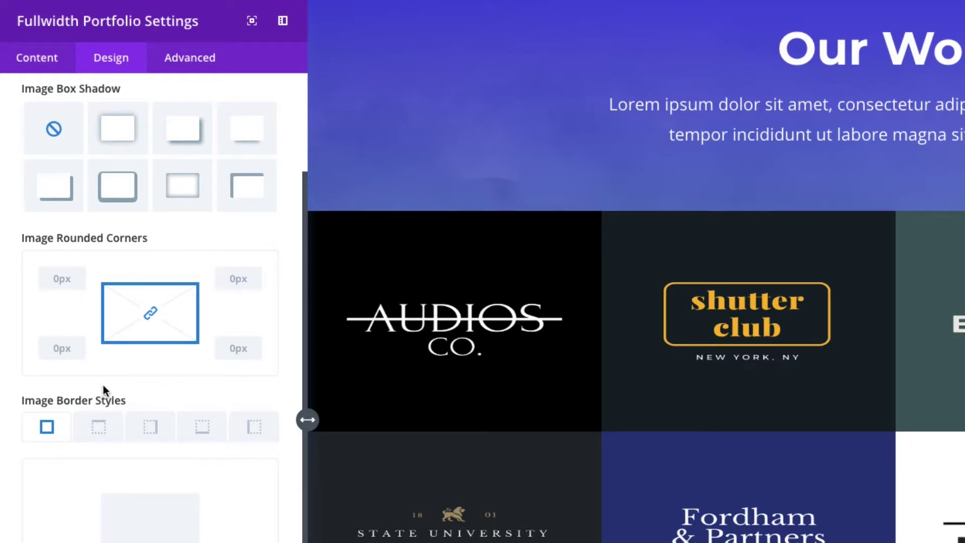
{"action": "scroll", "coordinate": [106, 385], "scroll_direction": "down", "scroll_amount": 1}
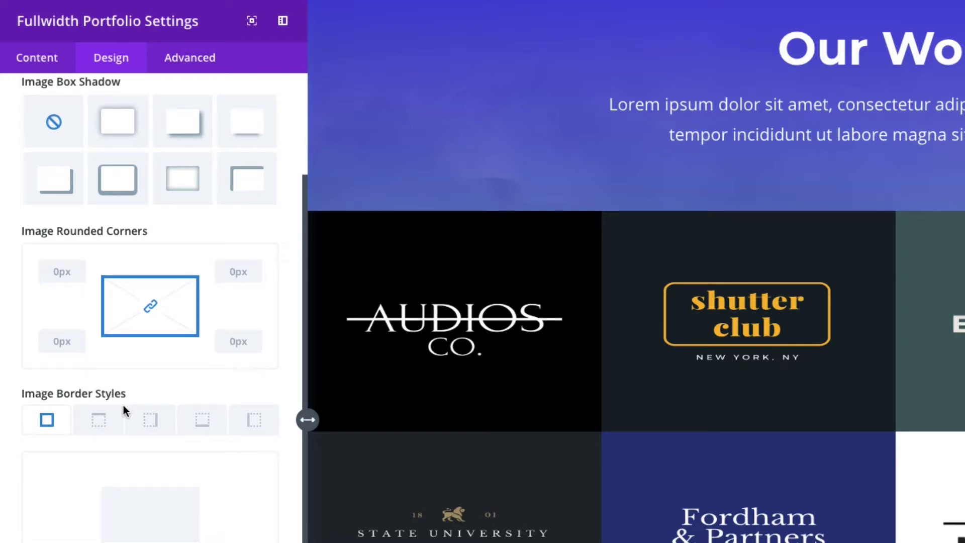
{"action": "scroll", "coordinate": [142, 477], "scroll_direction": "down", "scroll_amount": 3}
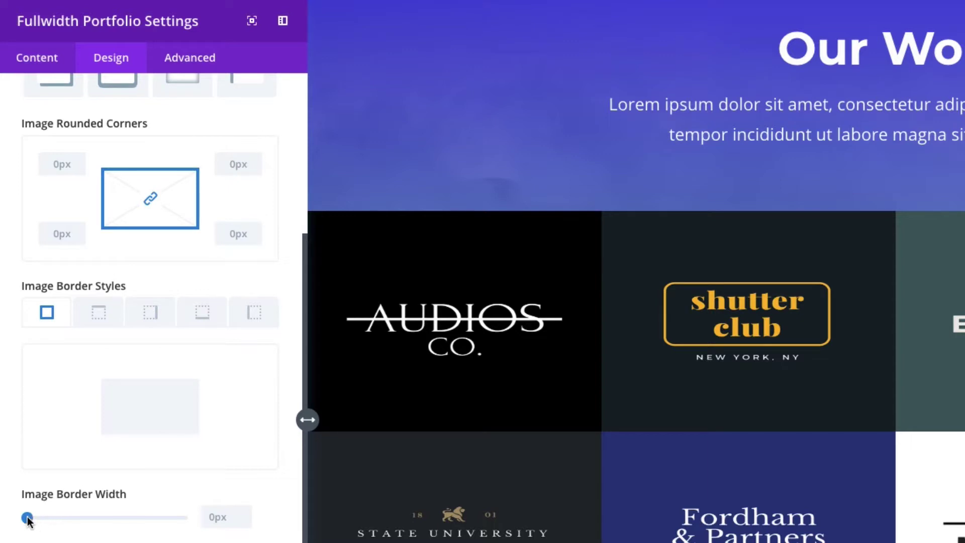
{"action": "left_click_drag", "start_coordinate": [29, 522], "coordinate": [34, 522]}
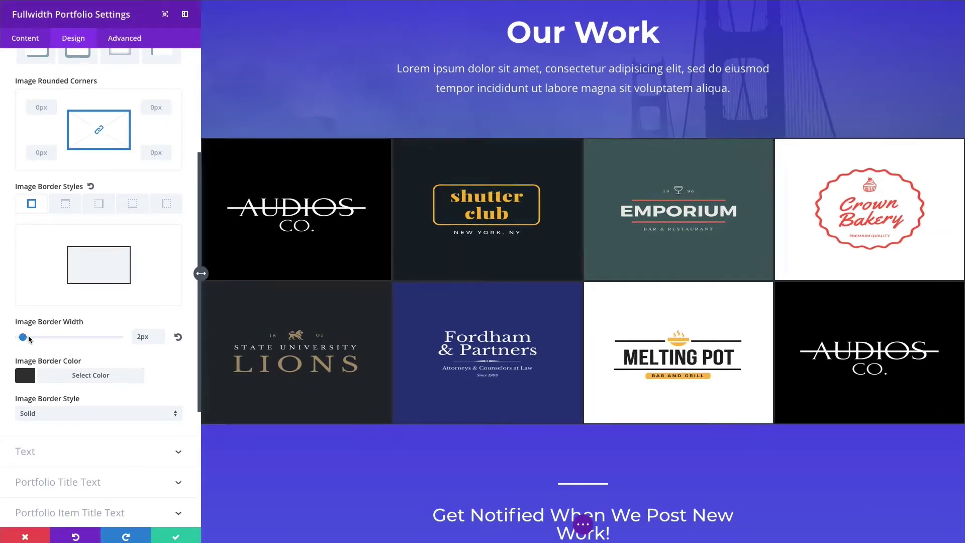
{"action": "mouse_move", "coordinate": [29, 339]}
{"action": "left_mouse_down"}
{"action": "mouse_move", "coordinate": [49, 339]}
{"action": "mouse_move", "coordinate": [19, 337]}
{"action": "left_mouse_up"}
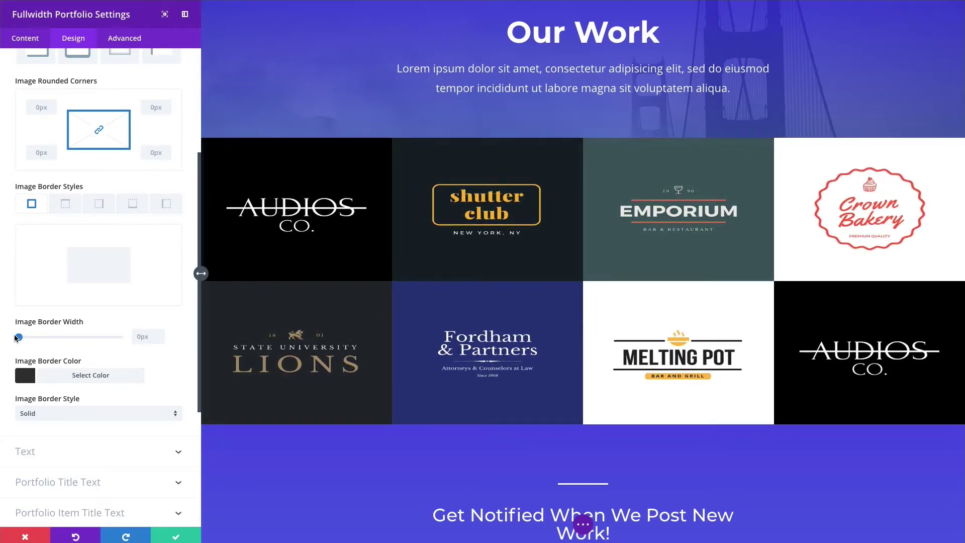
{"action": "scroll", "coordinate": [21, 336], "scroll_direction": "down", "scroll_amount": 3}
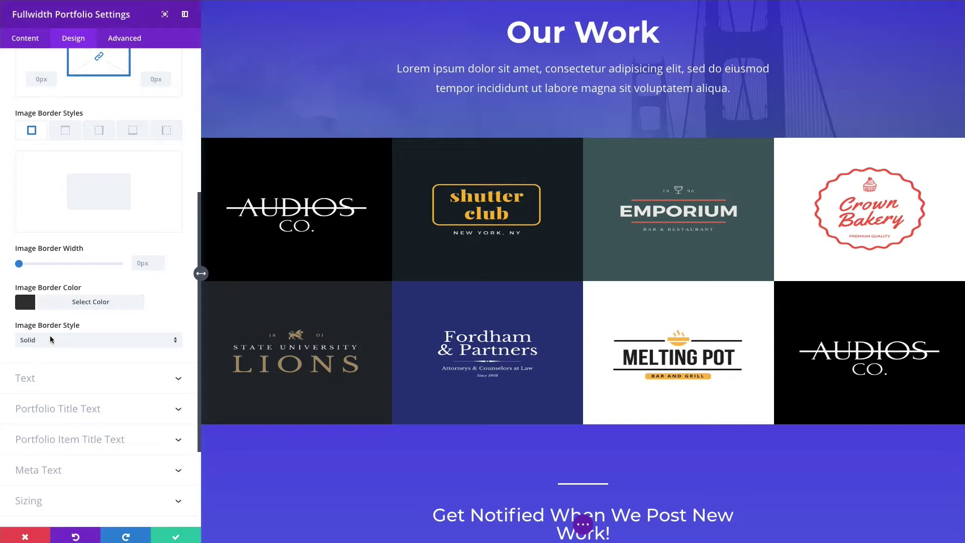
Step: Try the Light text color for the portfolio's hover text against Dark, and return it to Dark
{"action": "scroll", "coordinate": [57, 346], "scroll_direction": "down", "scroll_amount": 4}
{"action": "left_click", "coordinate": [67, 284]}
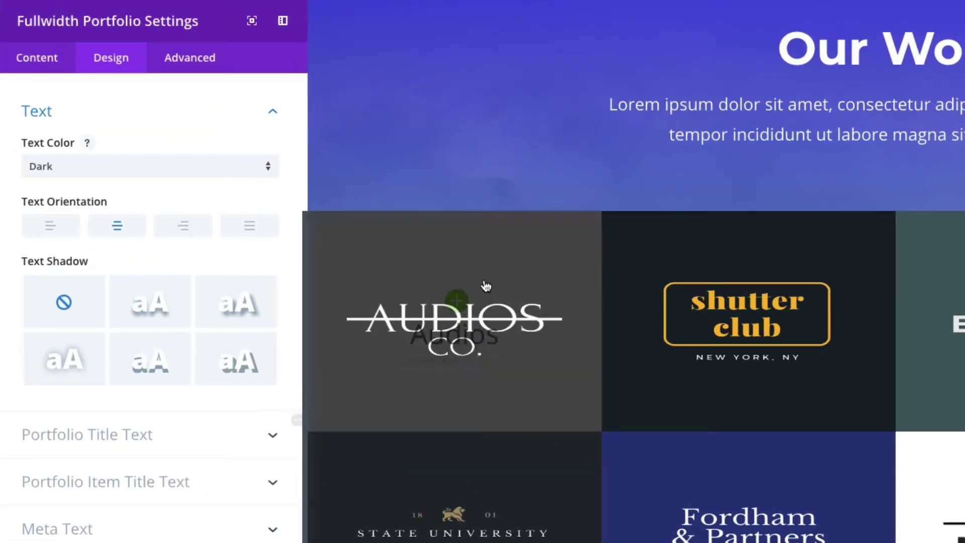
{"action": "left_click", "coordinate": [123, 175]}
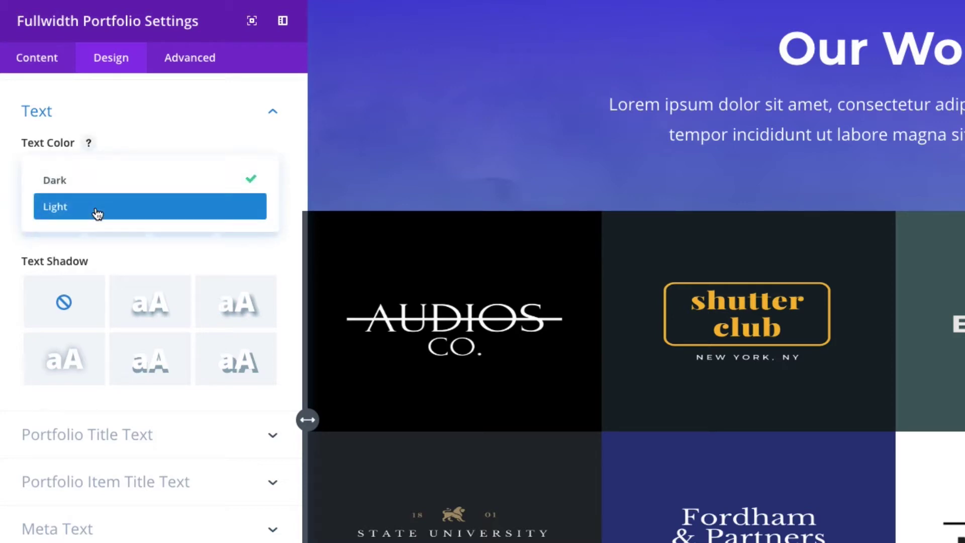
{"action": "left_click", "coordinate": [98, 208]}
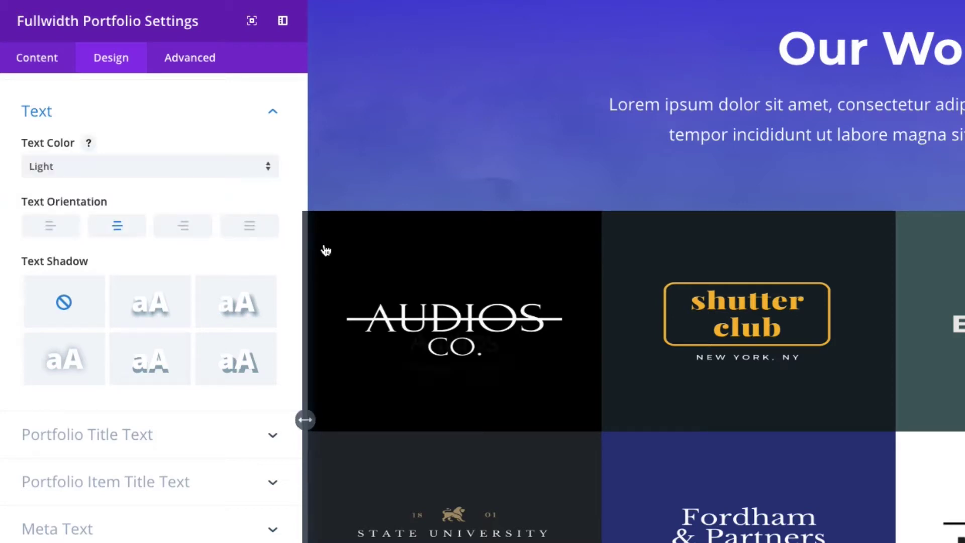
{"action": "left_click", "coordinate": [110, 173]}
{"action": "left_click", "coordinate": [90, 182]}
{"action": "left_click", "coordinate": [163, 175]}
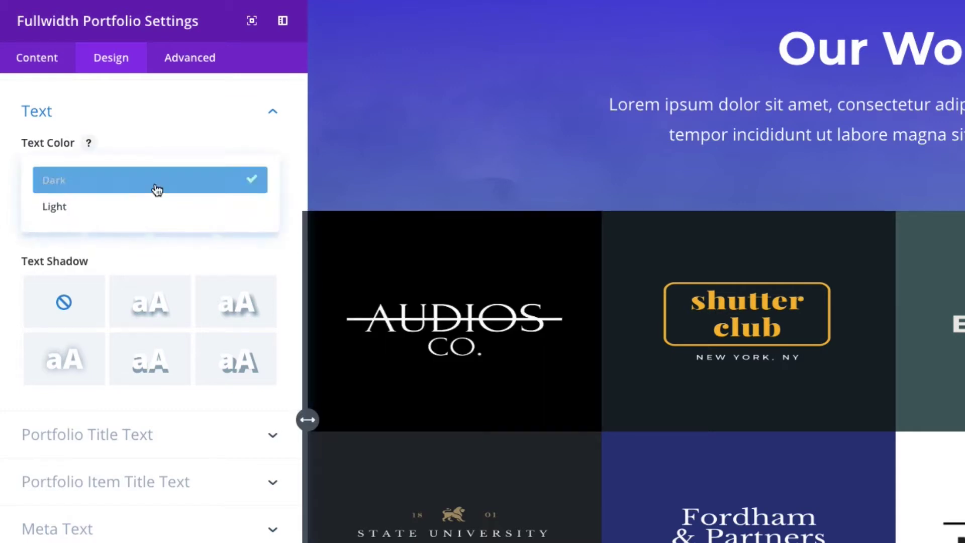
{"action": "left_click", "coordinate": [143, 215]}
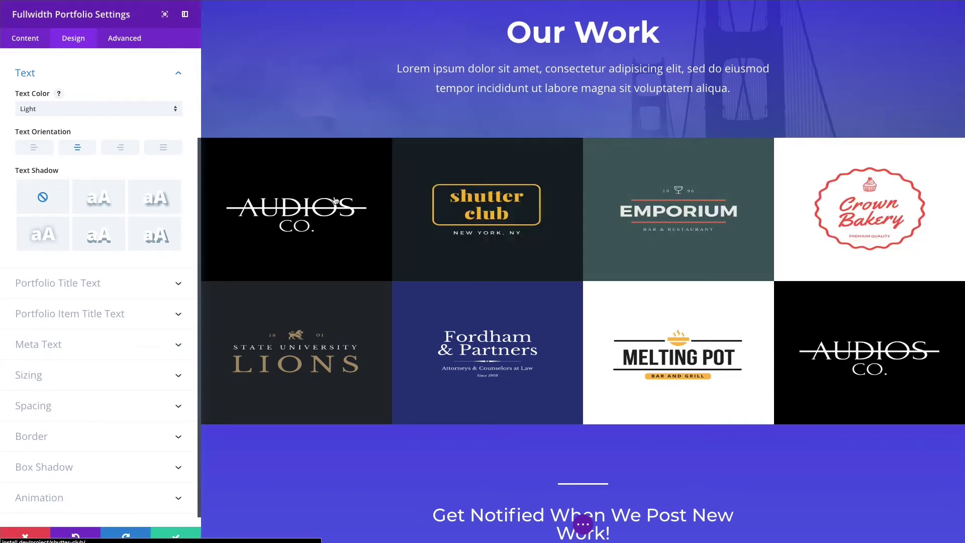
{"action": "left_click", "coordinate": [79, 107]}
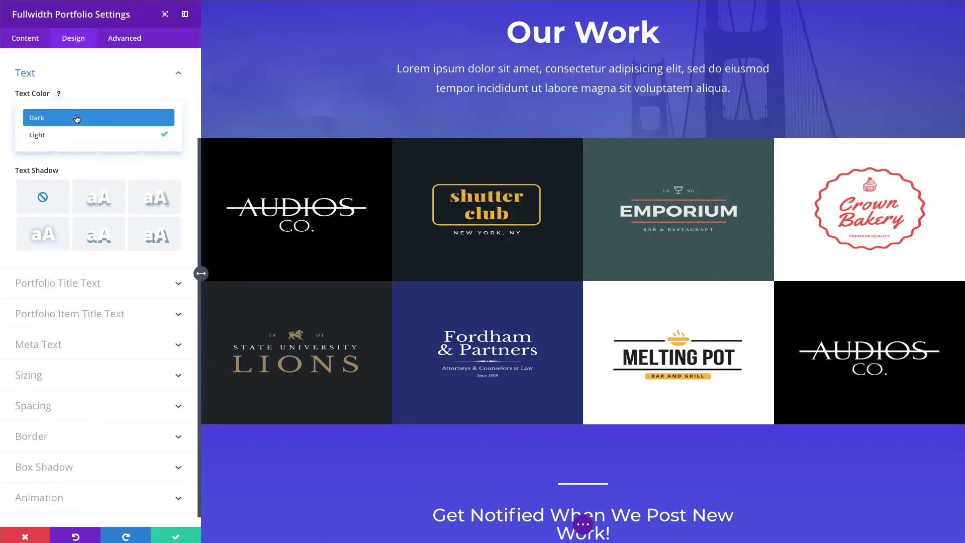
{"action": "left_click", "coordinate": [77, 118]}
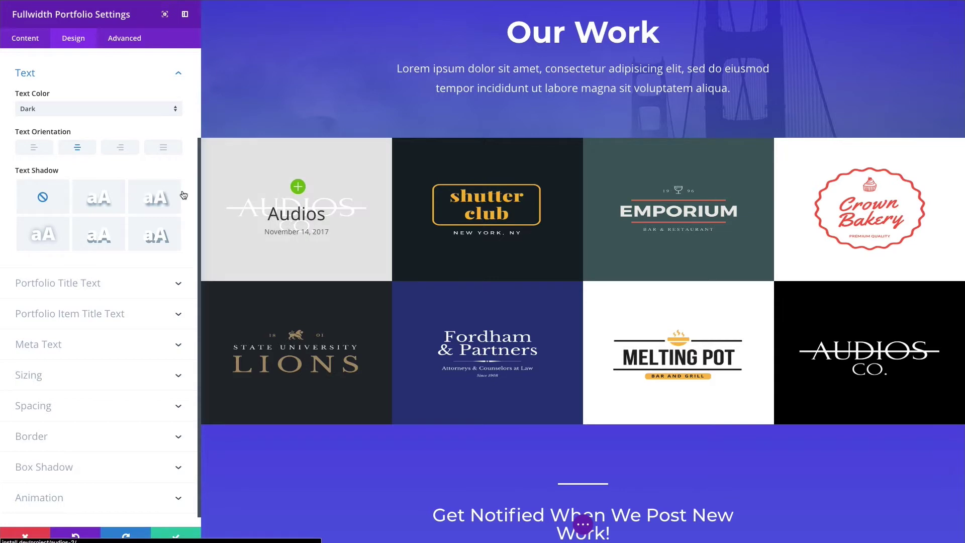
Step: Try left text orientation for the portfolio's hover text, and return it to centered
{"action": "left_click", "coordinate": [34, 148]}
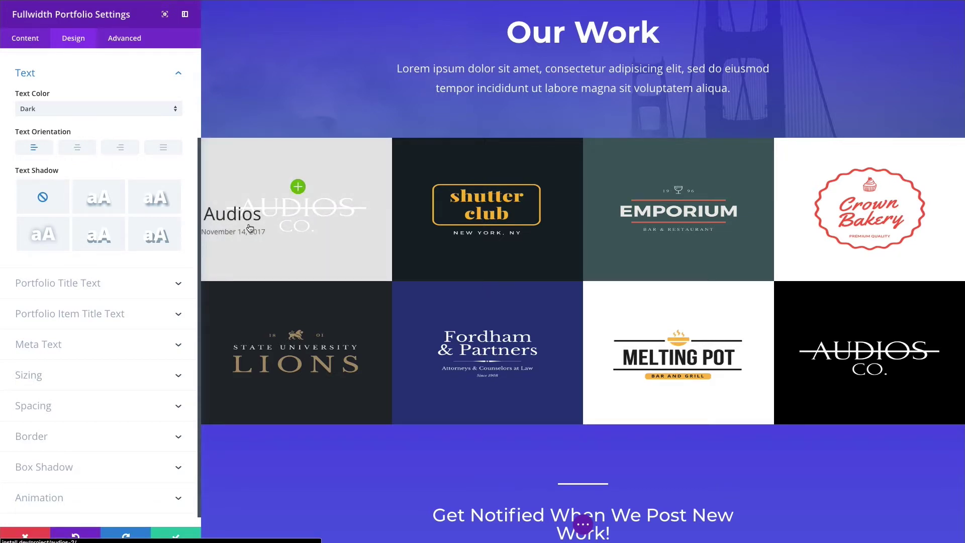
{"action": "left_click", "coordinate": [80, 148]}
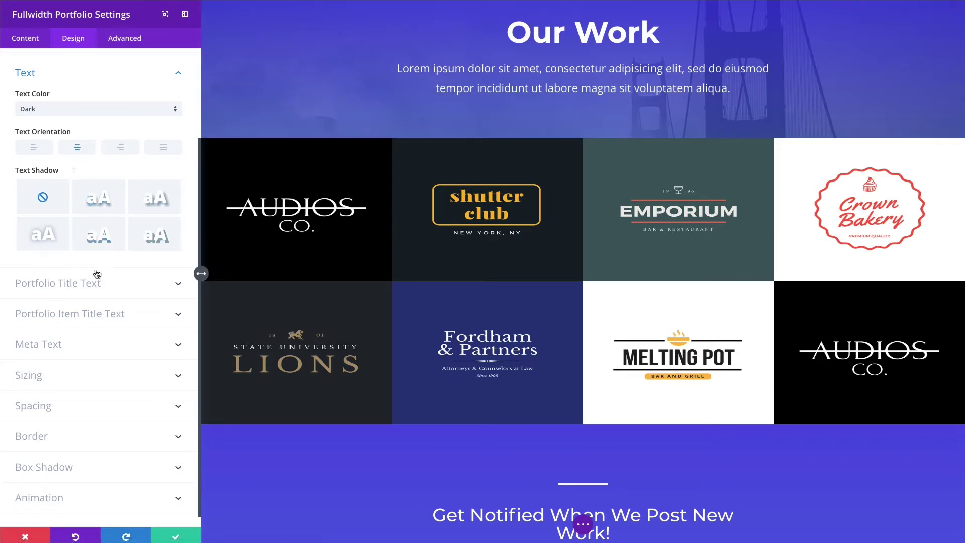
Step: Examine the Portfolio Title Text options, and open the Portfolio Item Title Text options
{"action": "scroll", "coordinate": [61, 239], "scroll_direction": "down", "scroll_amount": 1}
{"action": "scroll", "coordinate": [63, 276], "scroll_direction": "up", "scroll_amount": 3}
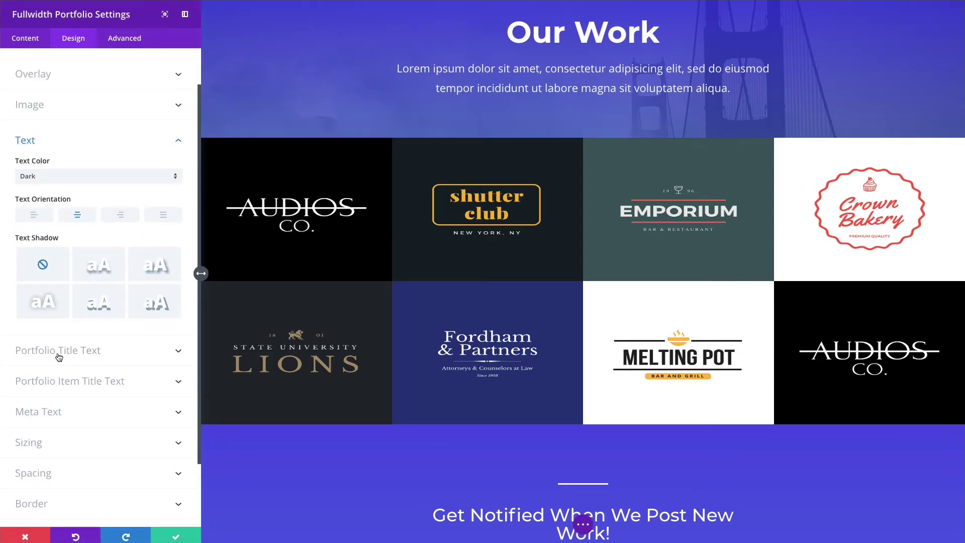
{"action": "left_click", "coordinate": [69, 357]}
{"action": "scroll", "coordinate": [44, 342], "scroll_direction": "down", "scroll_amount": 3}
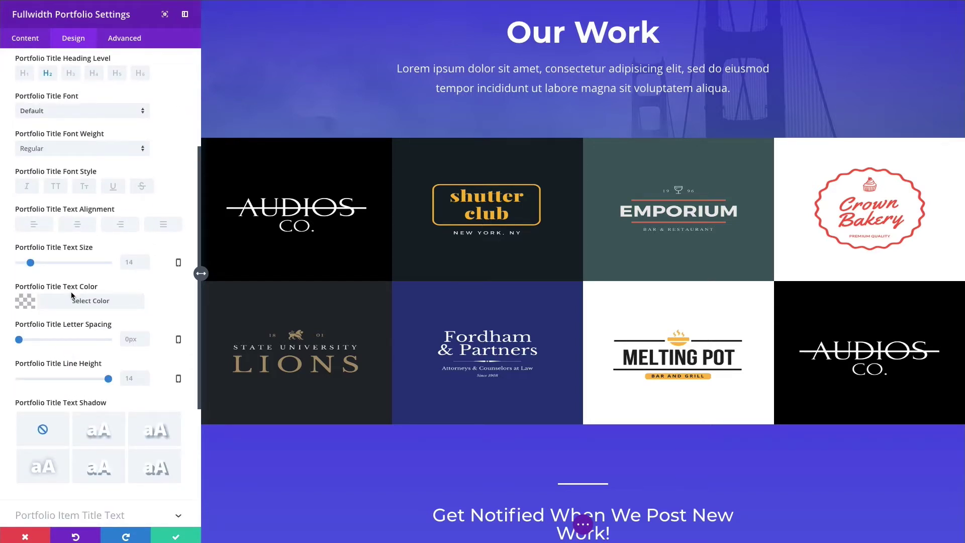
{"action": "scroll", "coordinate": [72, 296], "scroll_direction": "up", "scroll_amount": 4}
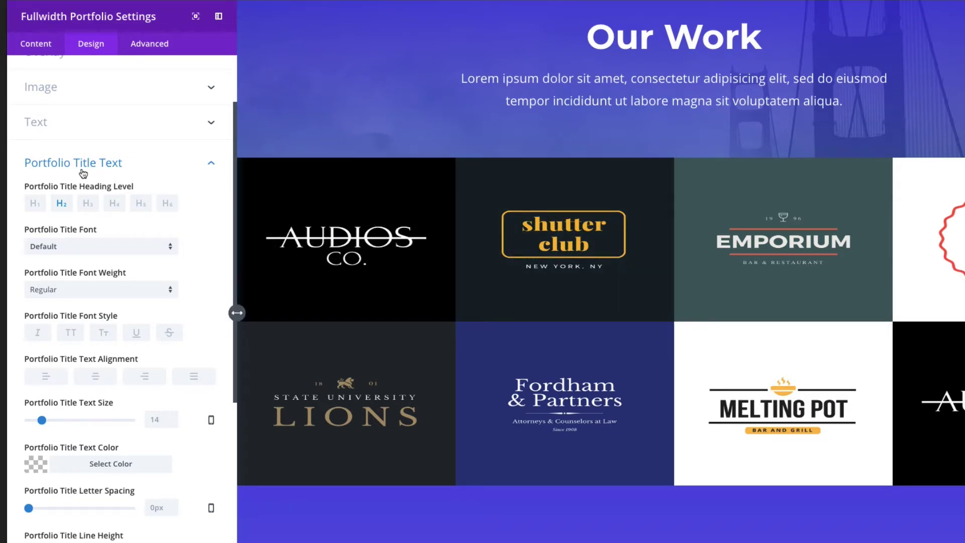
{"action": "scroll", "coordinate": [89, 181], "scroll_direction": "down", "scroll_amount": 4}
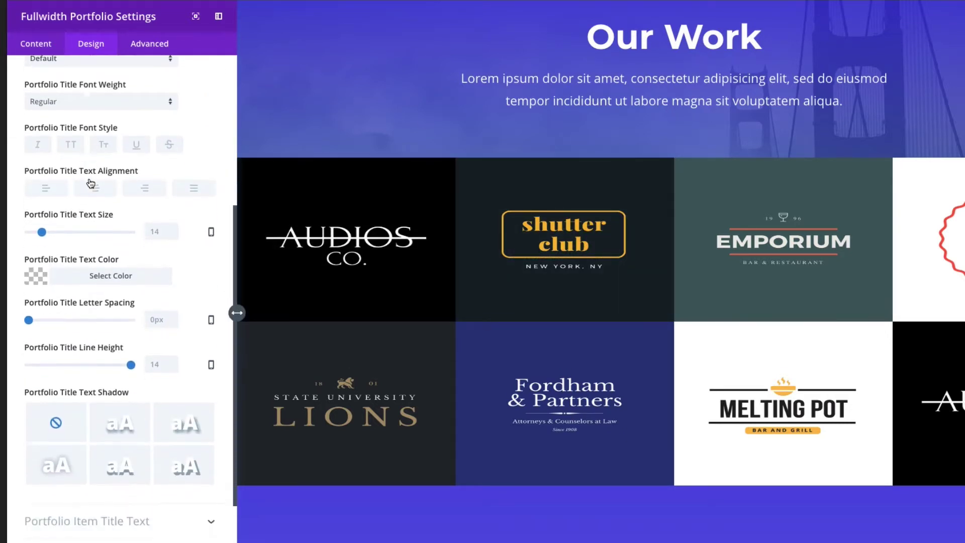
{"action": "scroll", "coordinate": [91, 183], "scroll_direction": "down", "scroll_amount": 3}
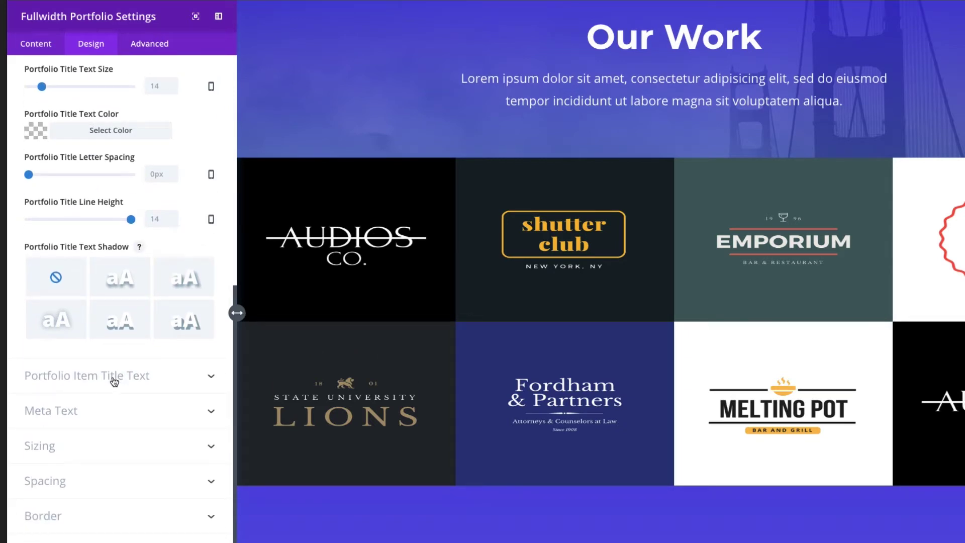
{"action": "left_click", "coordinate": [129, 384]}
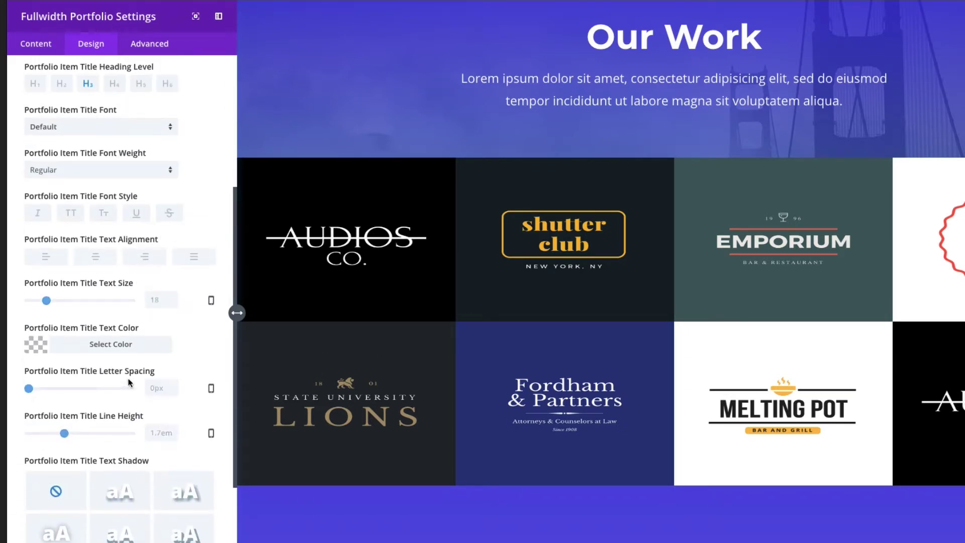
Step: Examine the Portfolio Item Title Text options against the Audios and Shutter Club hover text, and look through the Meta Text options
{"action": "mouse_move", "coordinate": [350, 243]}
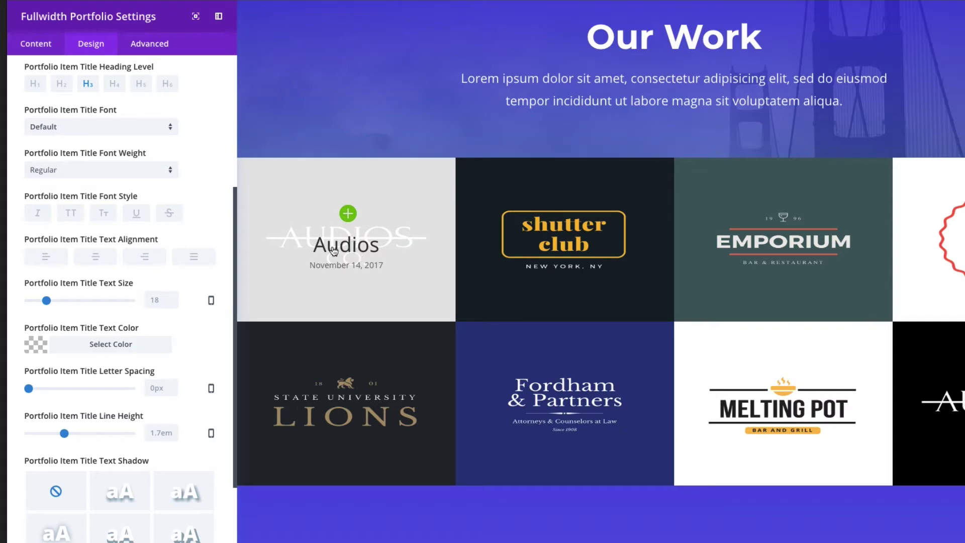
{"action": "mouse_move", "coordinate": [570, 256]}
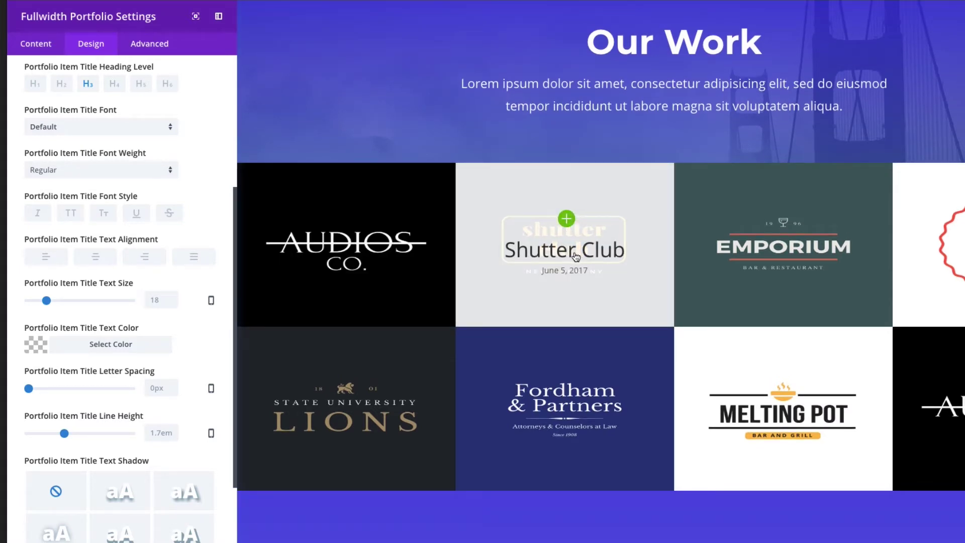
{"action": "scroll", "coordinate": [167, 241], "scroll_direction": "down", "scroll_amount": 4}
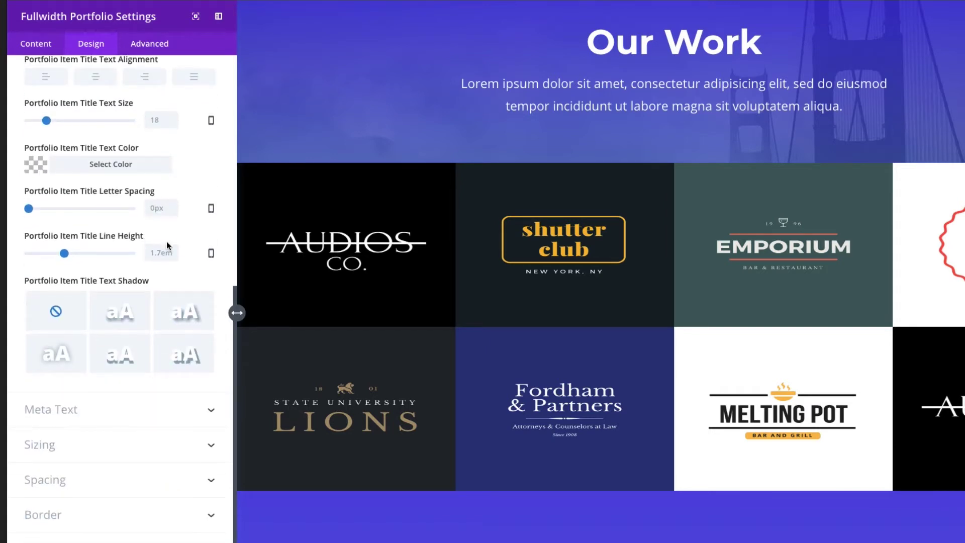
{"action": "scroll", "coordinate": [166, 241], "scroll_direction": "down", "scroll_amount": 1}
{"action": "left_click", "coordinate": [108, 401]}
{"action": "mouse_move", "coordinate": [331, 262]}
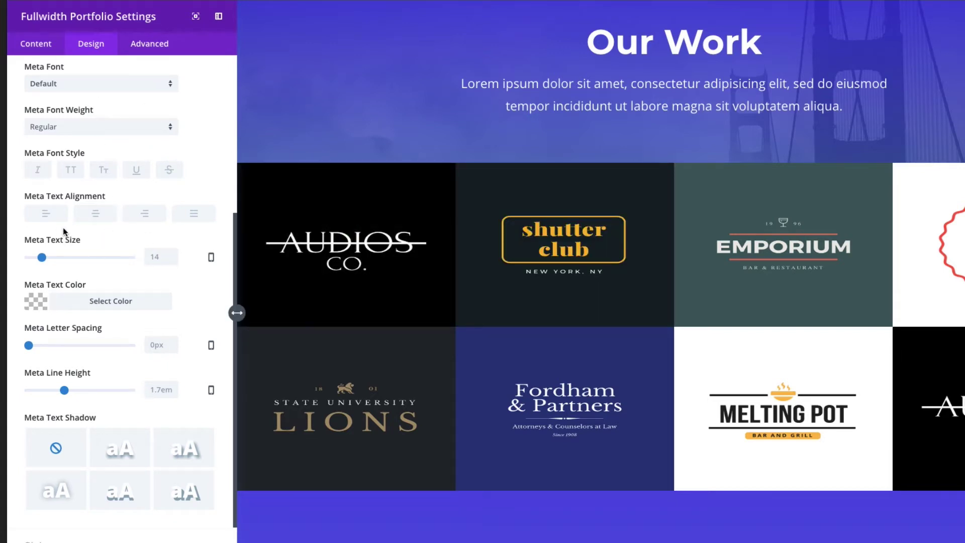
{"action": "scroll", "coordinate": [69, 245], "scroll_direction": "down", "scroll_amount": 3}
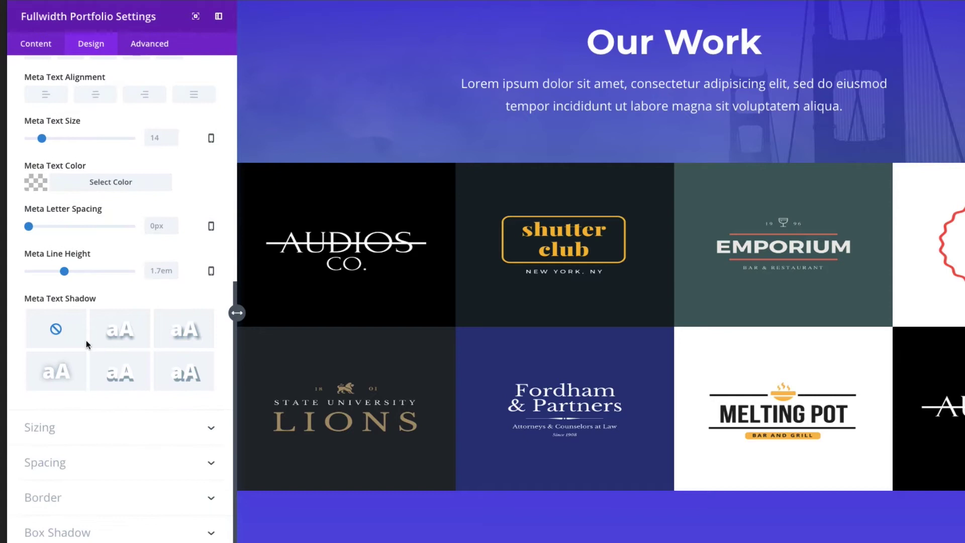
Step: Try an 80% module width with centered module alignment, and reset the width to its default
{"action": "left_click", "coordinate": [91, 430]}
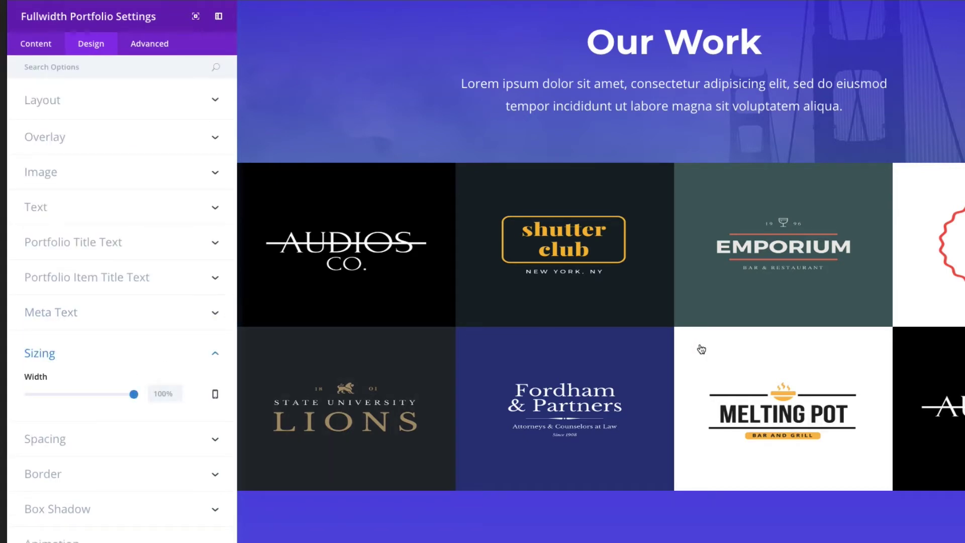
{"action": "left_click_drag", "start_coordinate": [134, 396], "coordinate": [115, 397]}
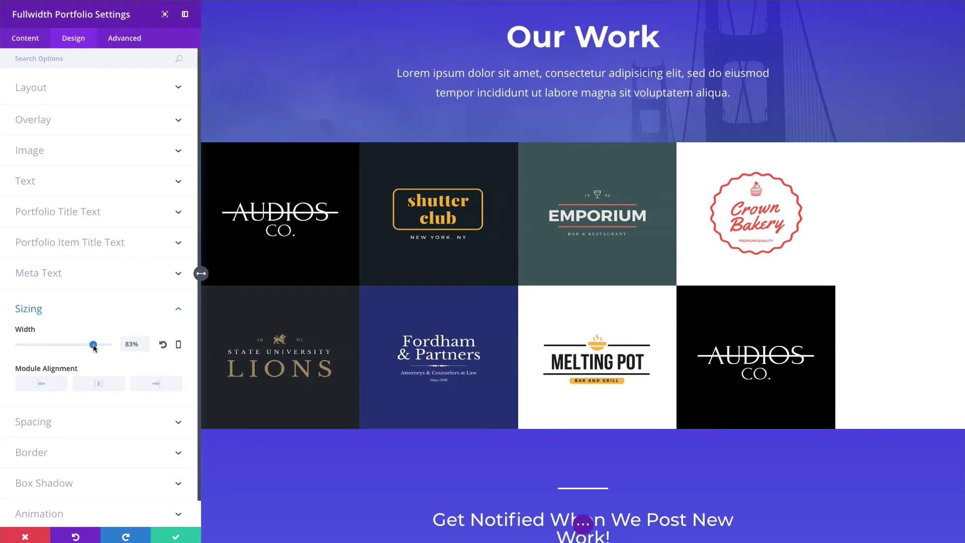
{"action": "left_click_drag", "start_coordinate": [93, 347], "coordinate": [92, 346]}
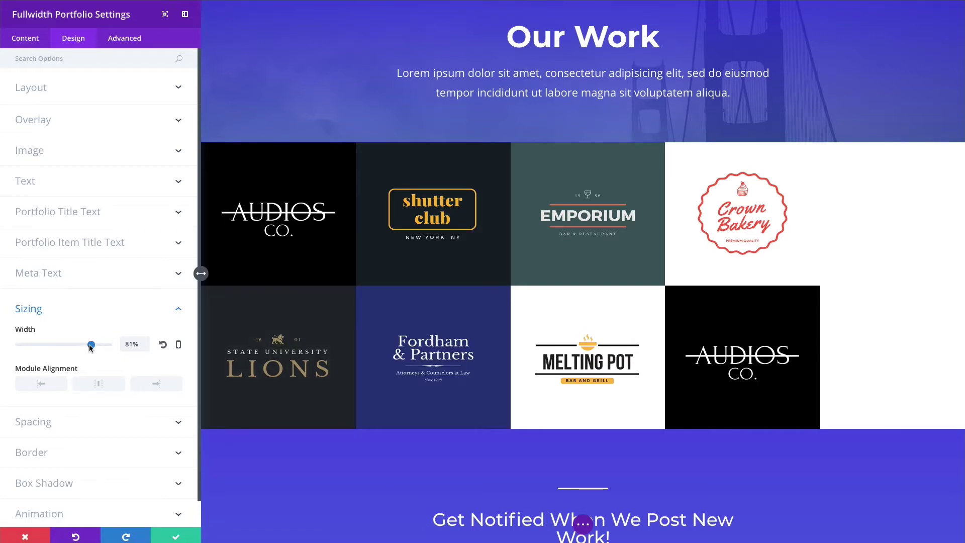
{"action": "left_click_drag", "start_coordinate": [91, 347], "coordinate": [91, 348]}
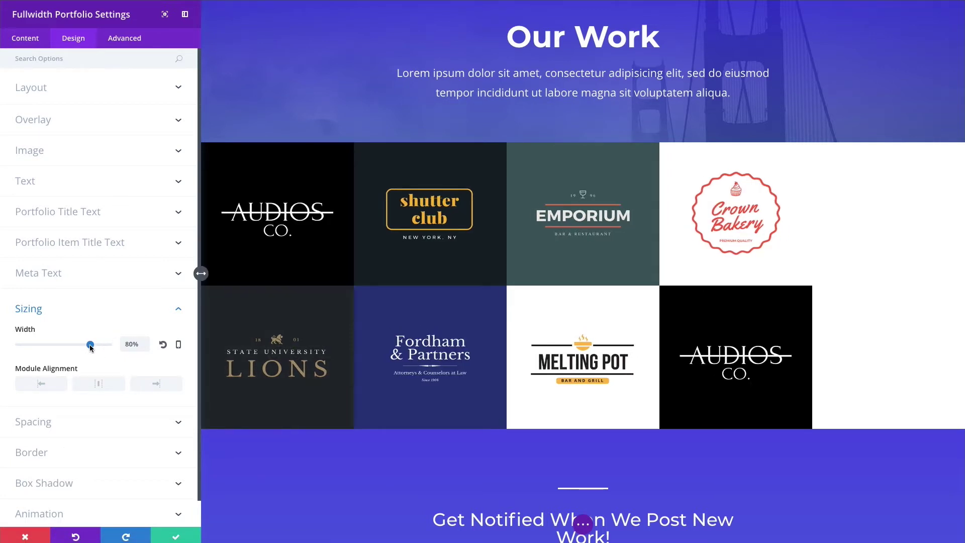
{"action": "left_click", "coordinate": [103, 388]}
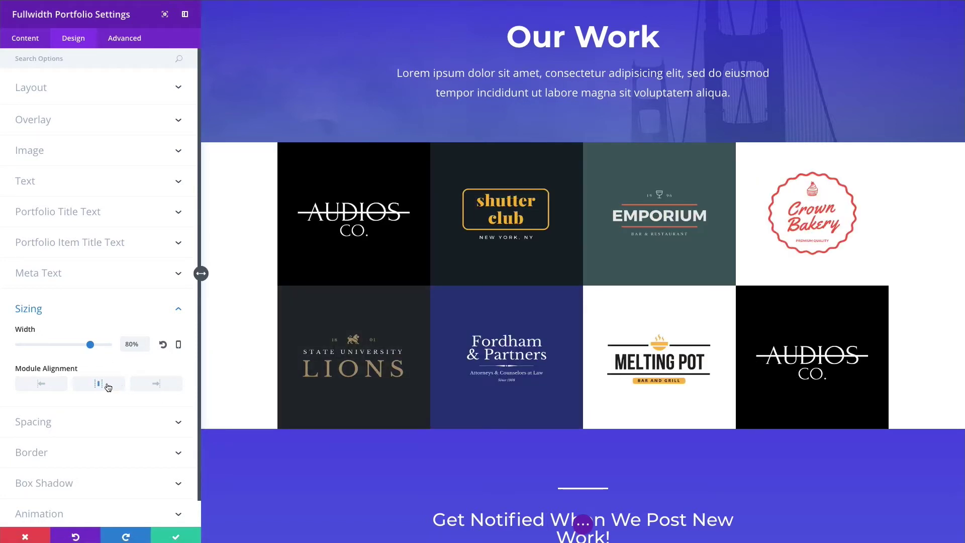
{"action": "left_click_drag", "start_coordinate": [92, 347], "coordinate": [93, 347]}
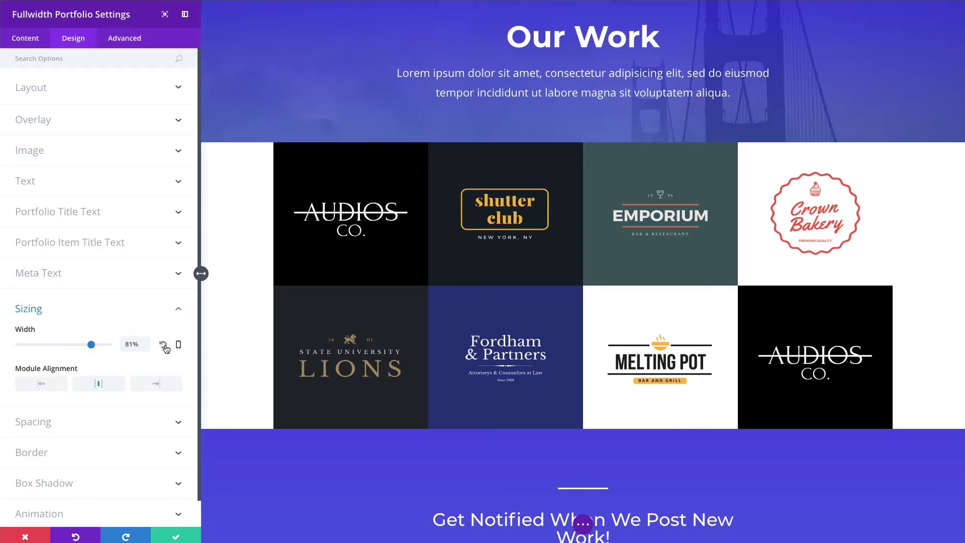
{"action": "left_click", "coordinate": [164, 347]}
Step: Look at the module's Spacing options, and try an 18px border around the module before returning its width to 0px
{"action": "left_click", "coordinate": [80, 392]}
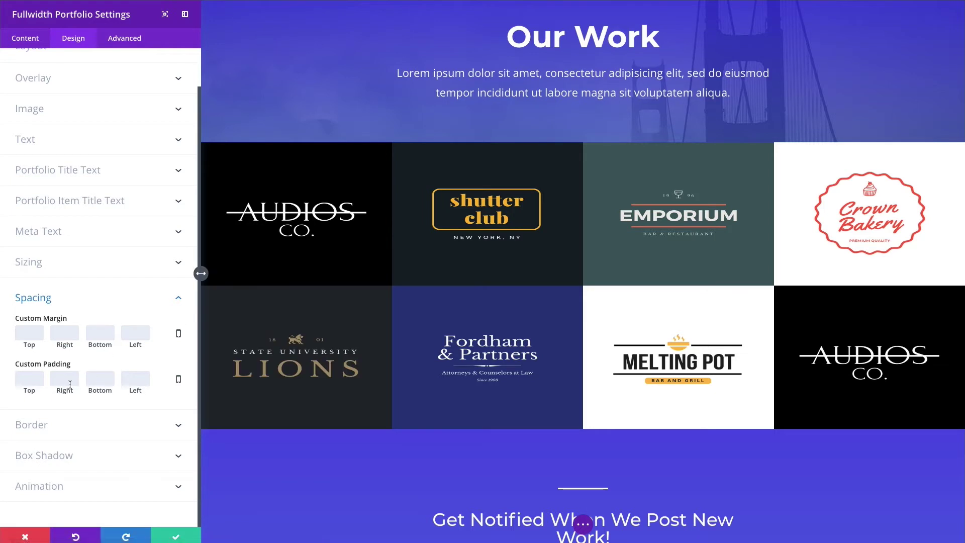
{"action": "left_click", "coordinate": [48, 440]}
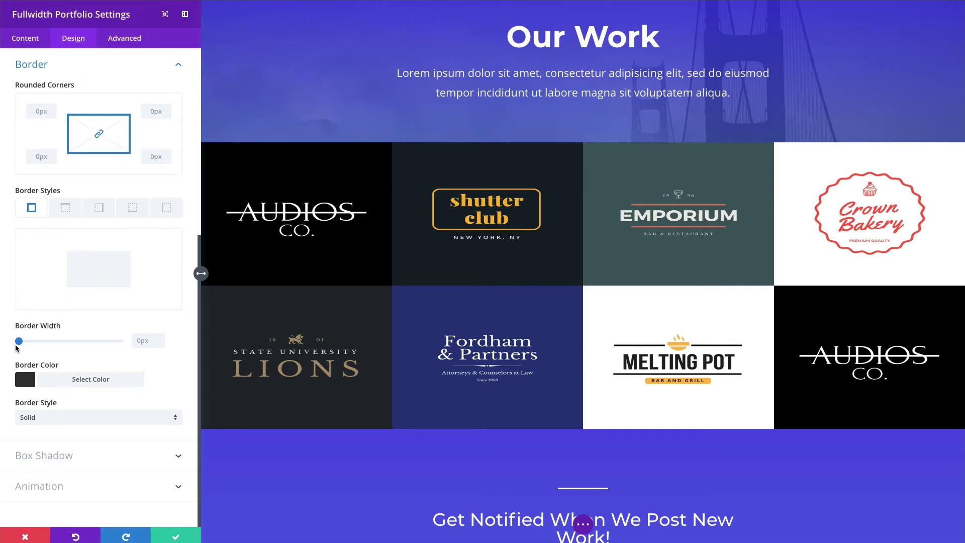
{"action": "left_click_drag", "start_coordinate": [18, 345], "coordinate": [55, 341]}
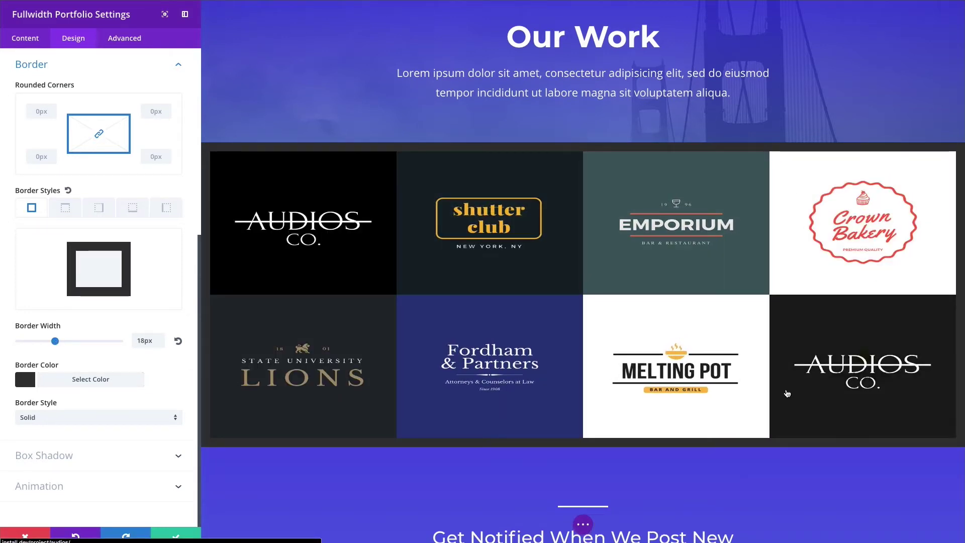
{"action": "left_click_drag", "start_coordinate": [55, 340], "coordinate": [2, 343]}
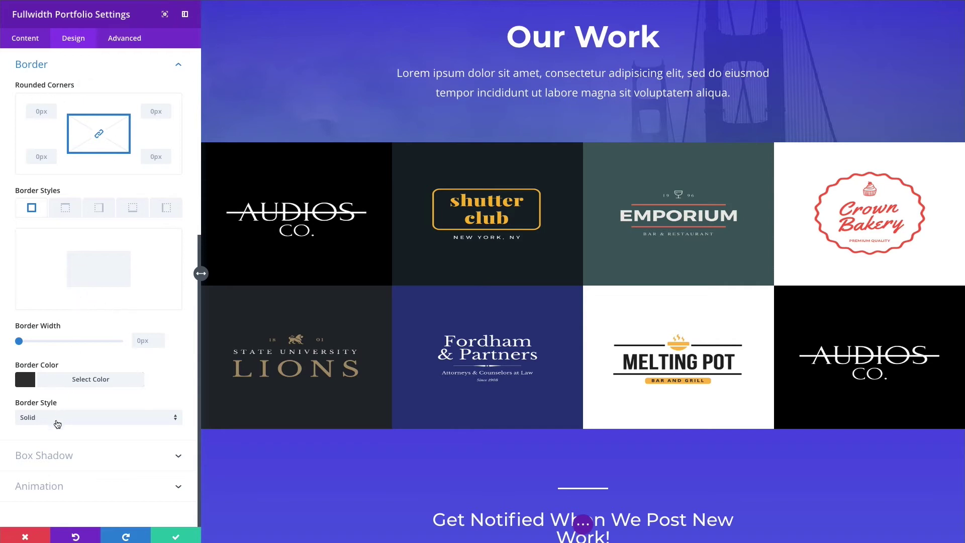
Step: Try the inner box shadow preset on the module, look over its shadow options, and remove the shadow again
{"action": "left_click", "coordinate": [62, 456]}
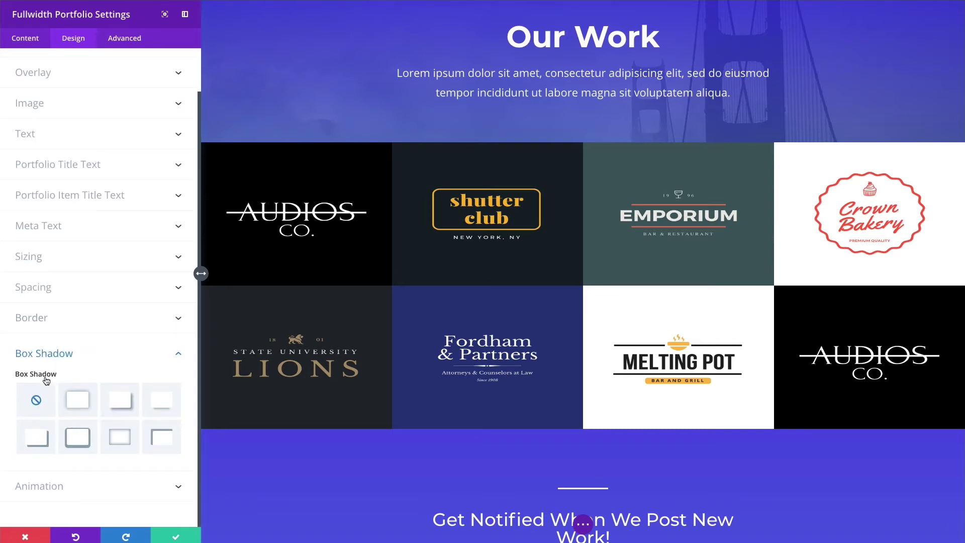
{"action": "left_click", "coordinate": [123, 444]}
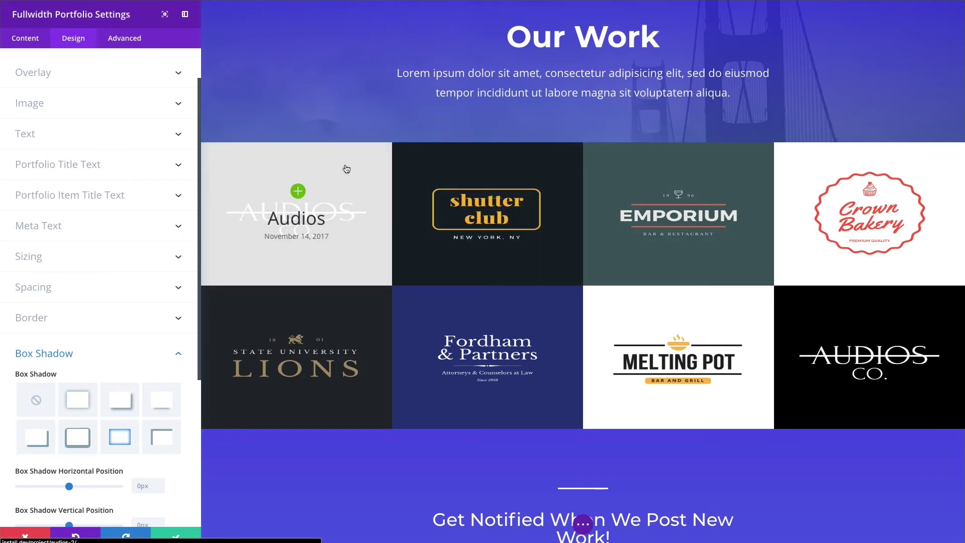
{"action": "scroll", "coordinate": [101, 465], "scroll_direction": "down", "scroll_amount": 1}
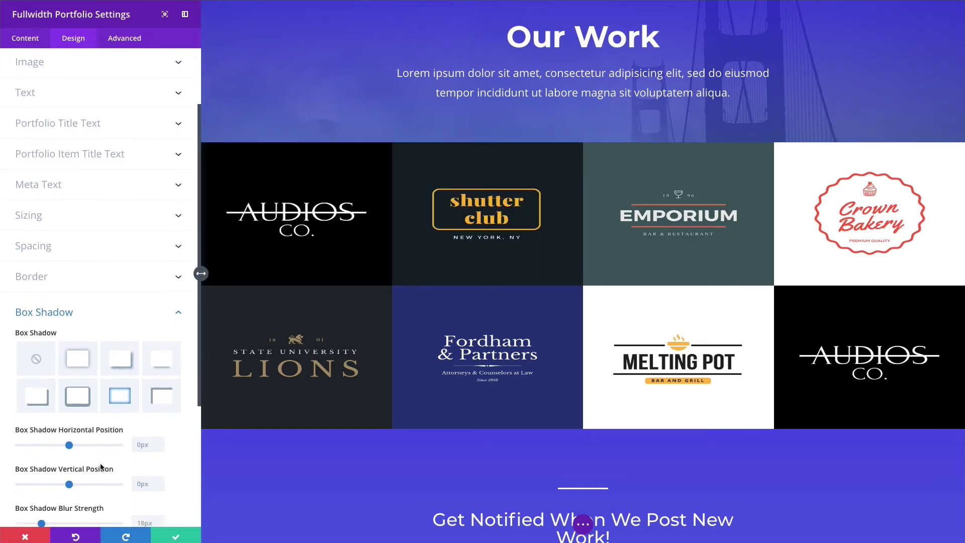
{"action": "scroll", "coordinate": [75, 461], "scroll_direction": "down", "scroll_amount": 1}
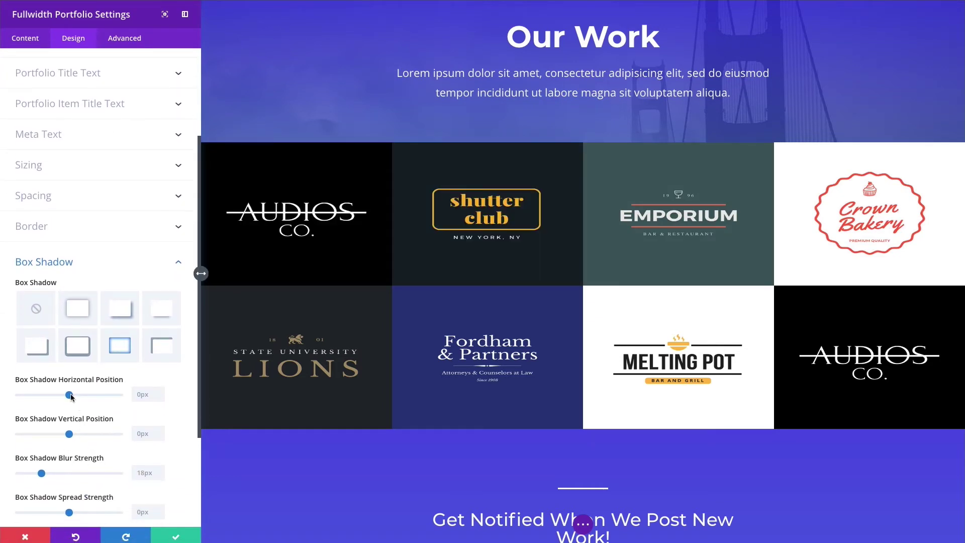
{"action": "scroll", "coordinate": [70, 398], "scroll_direction": "down", "scroll_amount": 3}
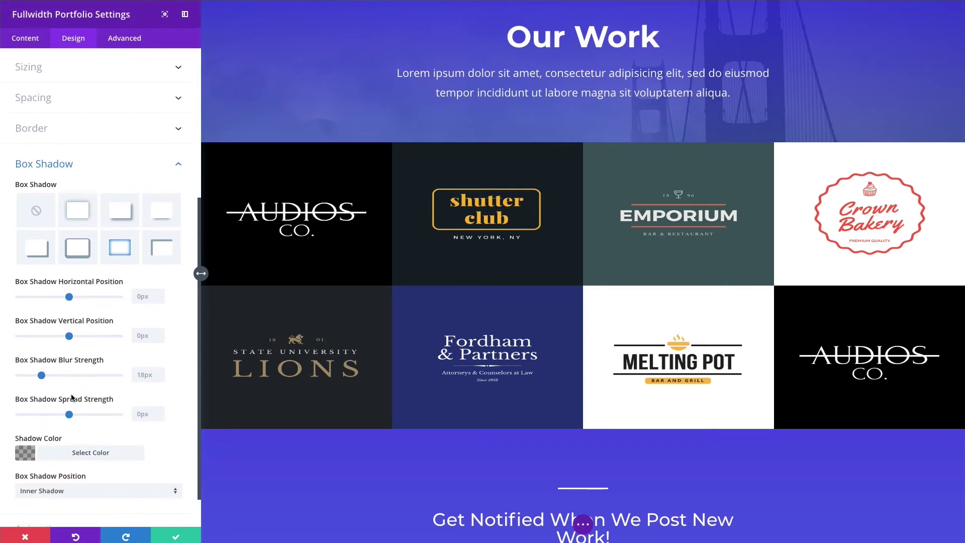
{"action": "left_click", "coordinate": [39, 201]}
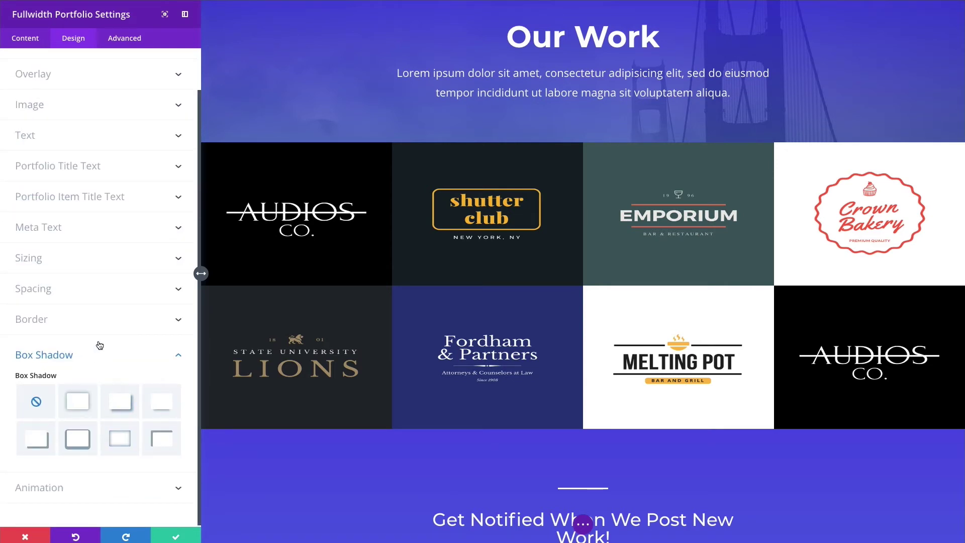
Step: Try the Fade and Slide animation styles on the portfolio module, and return the animation style to None
{"action": "left_click", "coordinate": [85, 486]}
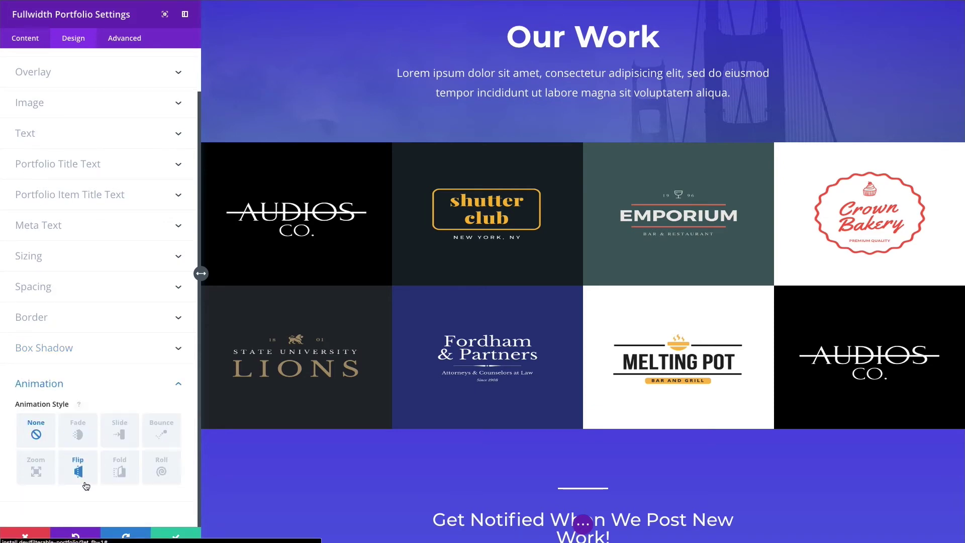
{"action": "left_click", "coordinate": [79, 436]}
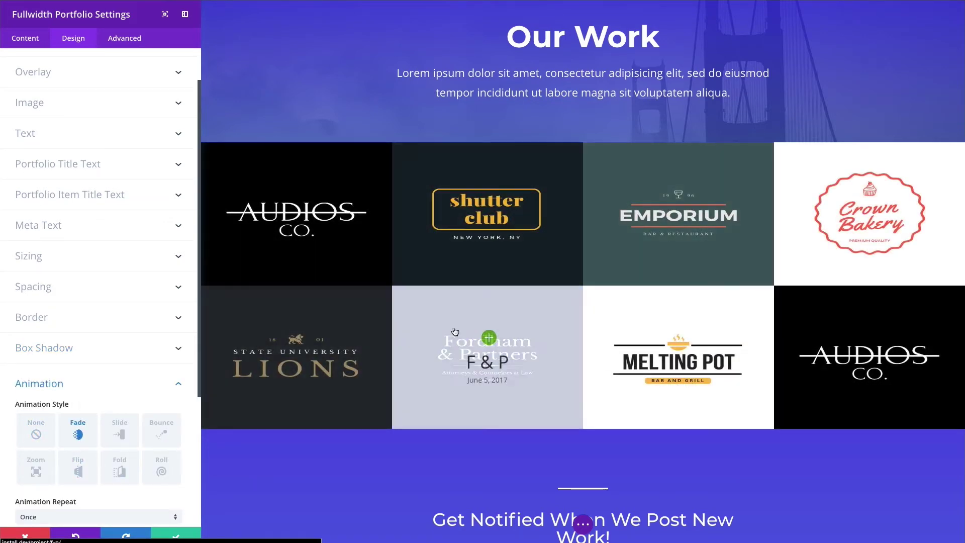
{"action": "left_click", "coordinate": [124, 439]}
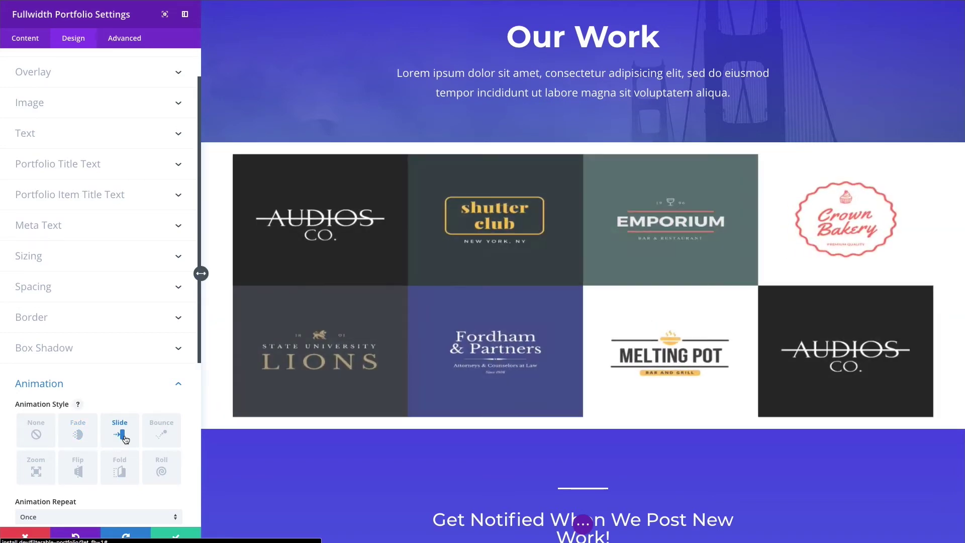
{"action": "scroll", "coordinate": [39, 430], "scroll_direction": "up", "scroll_amount": 1}
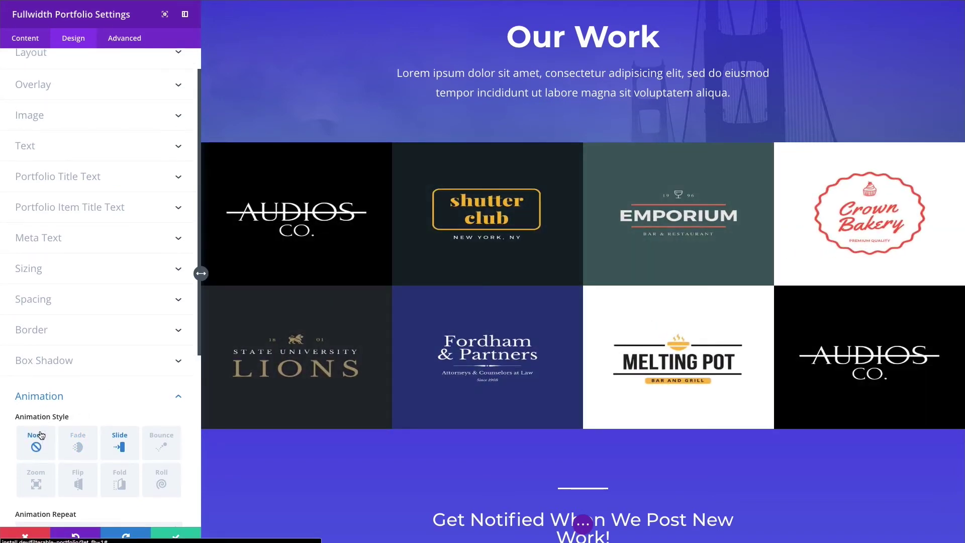
{"action": "left_click", "coordinate": [37, 441]}
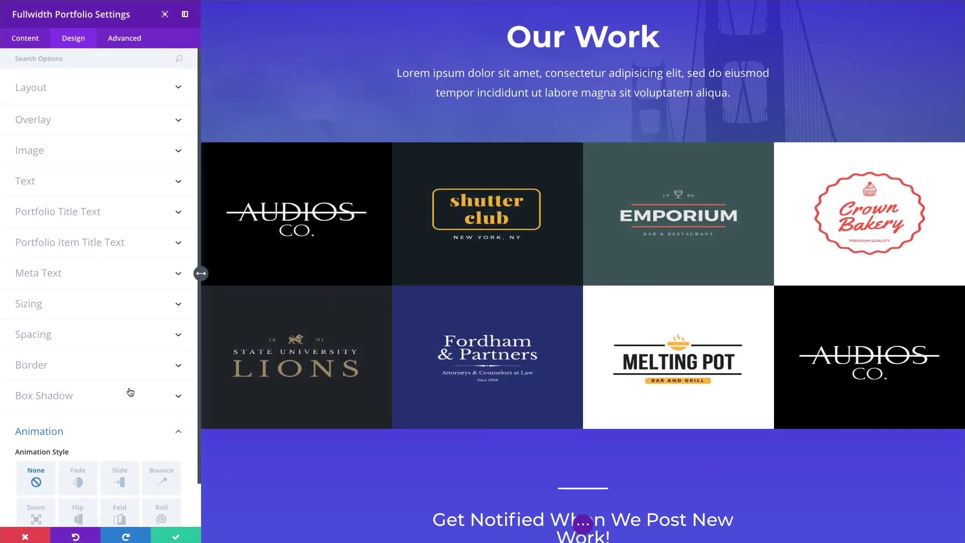
Step: Examine the CSS ID & Classes and Custom CSS options in the module's advanced settings
{"action": "left_click", "coordinate": [132, 44]}
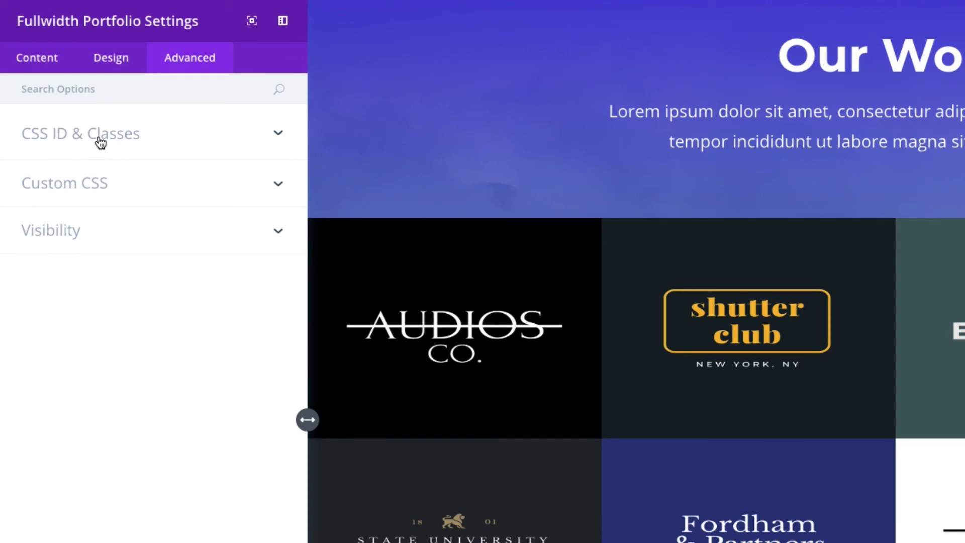
{"action": "left_click", "coordinate": [64, 90]}
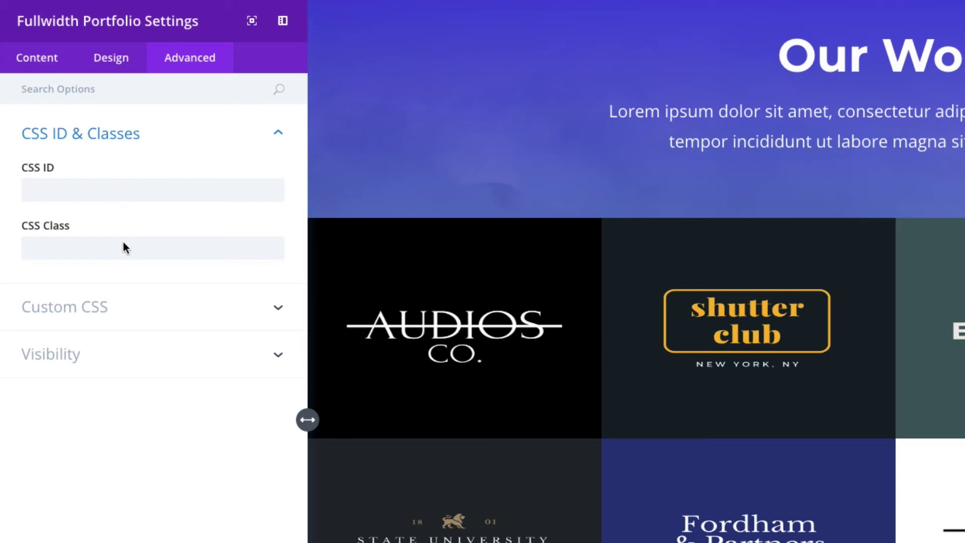
{"action": "left_click", "coordinate": [112, 316]}
{"action": "scroll", "coordinate": [123, 424], "scroll_direction": "down", "scroll_amount": 5}
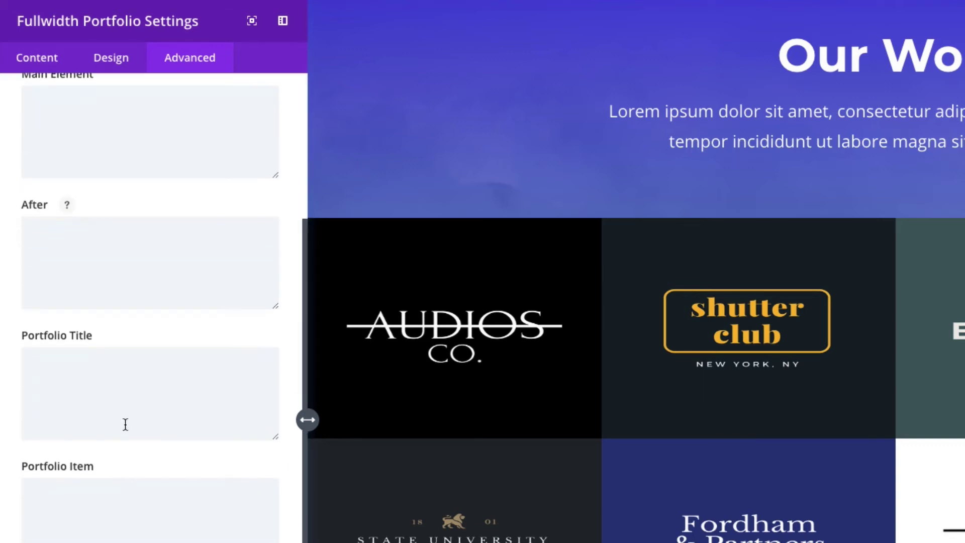
{"action": "scroll", "coordinate": [123, 421], "scroll_direction": "down", "scroll_amount": 4}
{"action": "scroll", "coordinate": [128, 422], "scroll_direction": "down", "scroll_amount": 4}
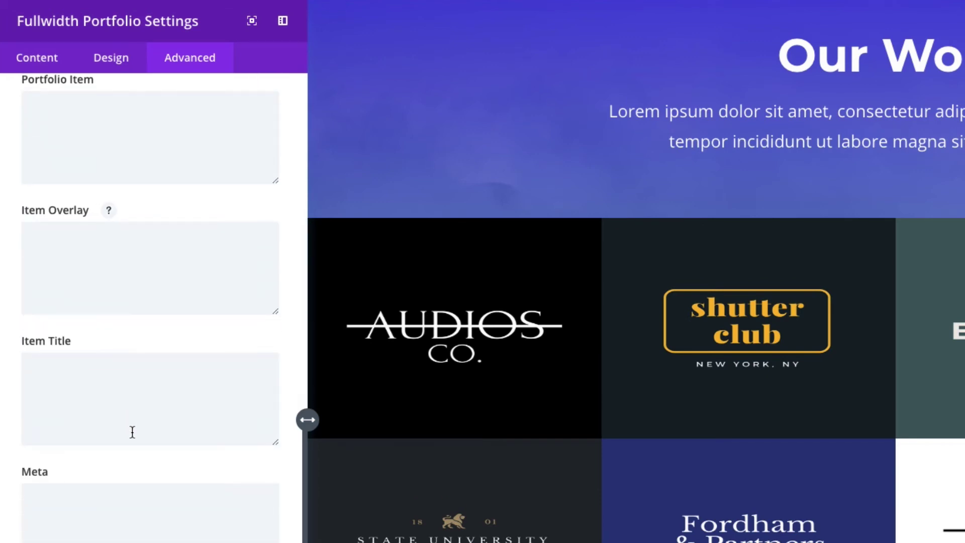
{"action": "scroll", "coordinate": [133, 432], "scroll_direction": "up", "scroll_amount": 10}
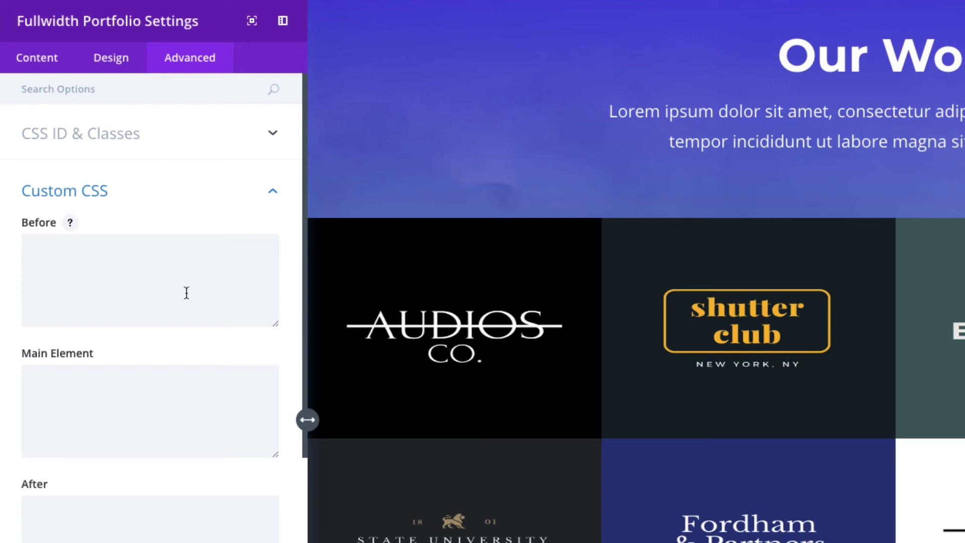
Step: Look through the Custom CSS boxes for individual portfolio elements, including Portfolio Title and Item Overlay
{"action": "scroll", "coordinate": [164, 323], "scroll_direction": "down", "scroll_amount": 3}
{"action": "left_click", "coordinate": [149, 470]}
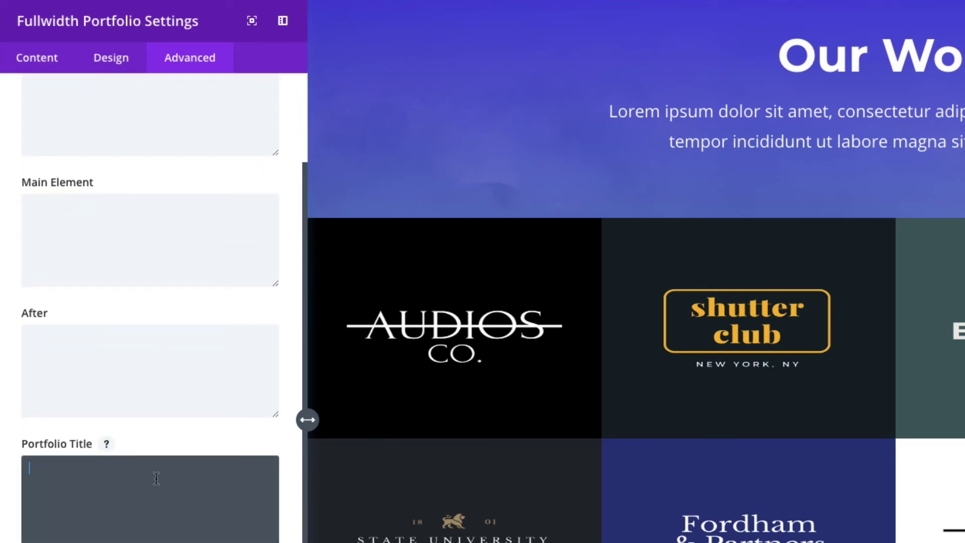
{"action": "scroll", "coordinate": [156, 478], "scroll_direction": "down", "scroll_amount": 4}
{"action": "left_click", "coordinate": [151, 513]}
{"action": "scroll", "coordinate": [151, 512], "scroll_direction": "down", "scroll_amount": 4}
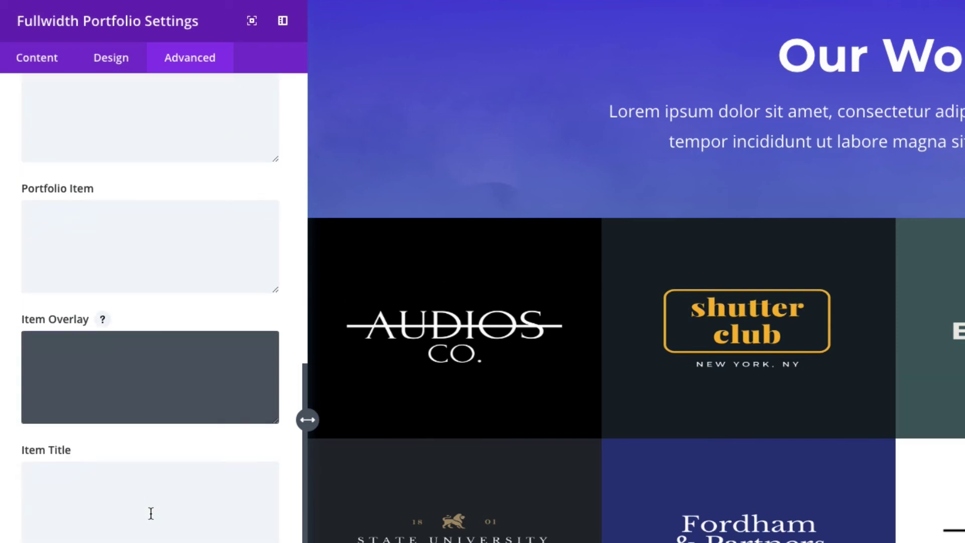
{"action": "scroll", "coordinate": [151, 512], "scroll_direction": "down", "scroll_amount": 2}
{"action": "left_click", "coordinate": [151, 513]}
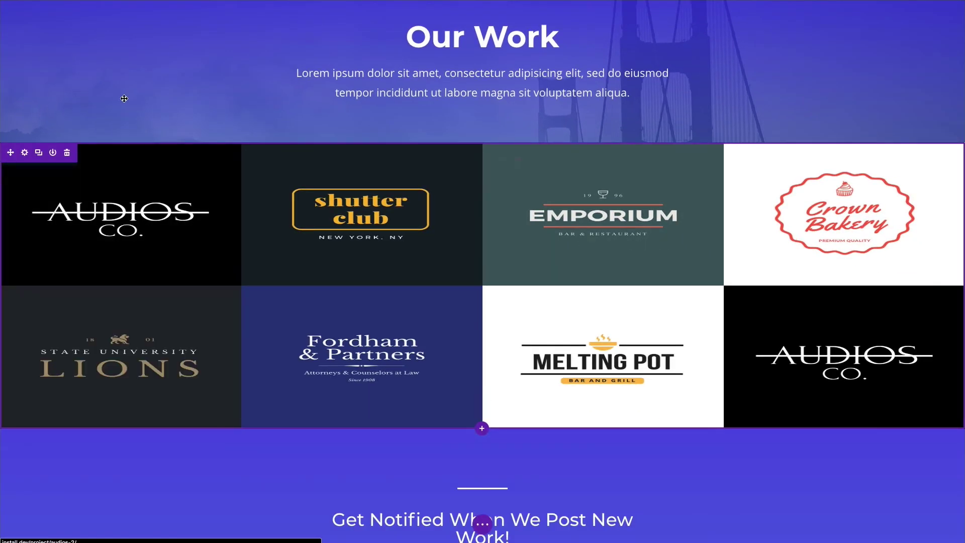
Step: Open the live Our Work page in a new browser tab and open the F & P project from its portfolio grid
{"action": "right_click", "coordinate": [192, 0]}
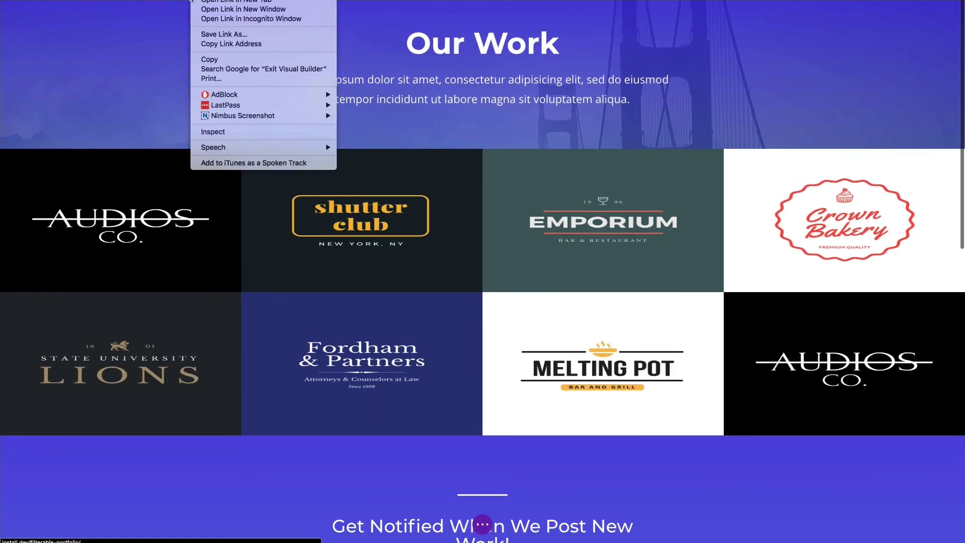
{"action": "left_click", "coordinate": [206, 1]}
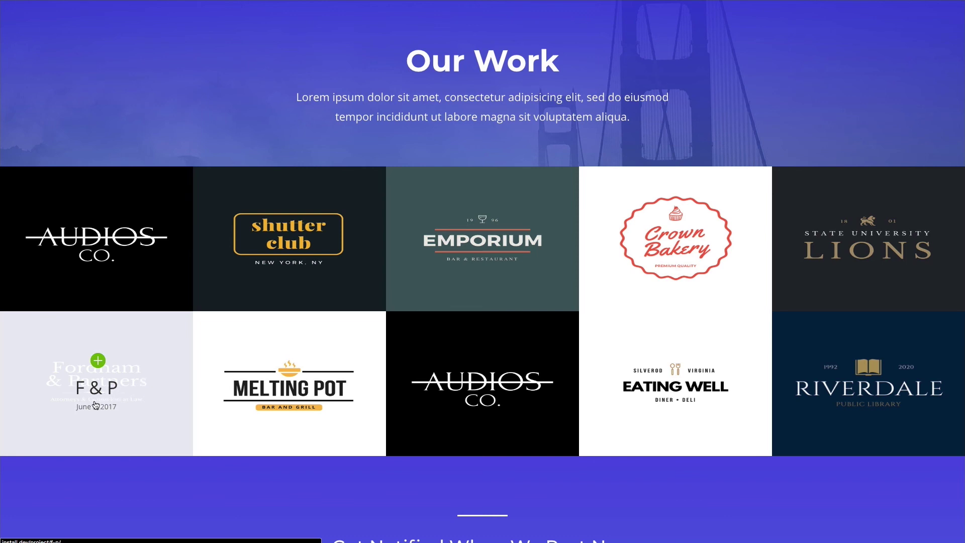
{"action": "left_click", "coordinate": [94, 374]}
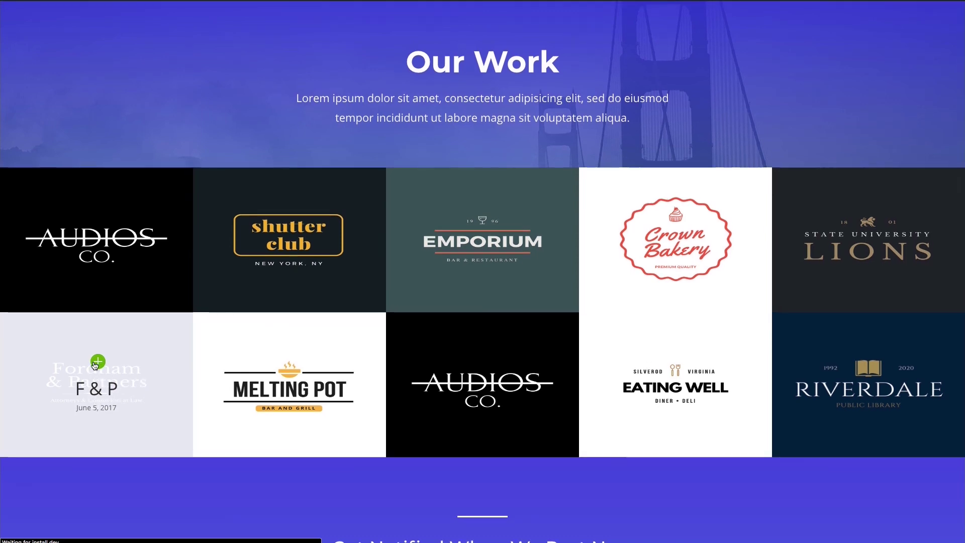
Step: Look over the F & P project page down to its comment form, and return to the live Our Work page
{"action": "scroll", "coordinate": [513, 266], "scroll_direction": "down", "scroll_amount": 1}
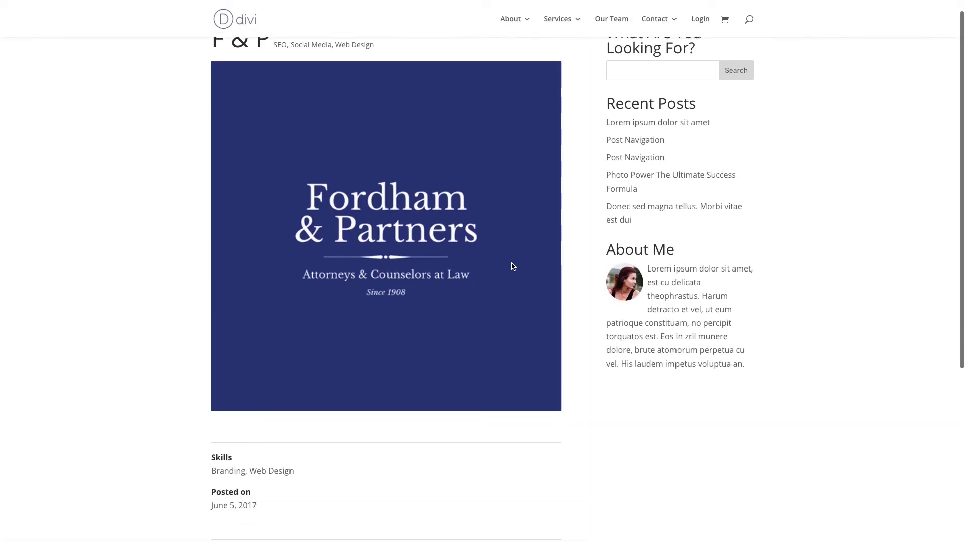
{"action": "scroll", "coordinate": [523, 284], "scroll_direction": "down", "scroll_amount": 3}
{"action": "scroll", "coordinate": [460, 410], "scroll_direction": "up", "scroll_amount": 2}
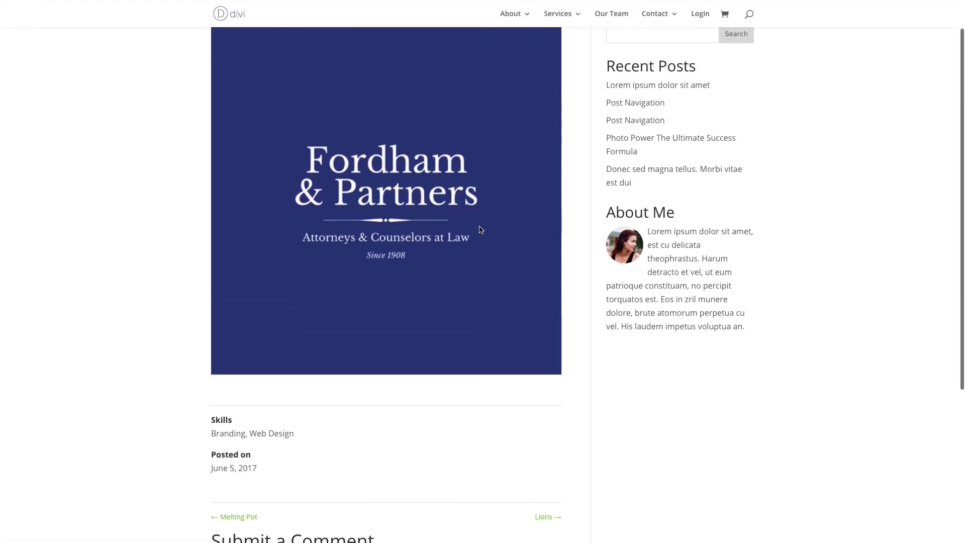
{"action": "scroll", "coordinate": [391, 182], "scroll_direction": "up", "scroll_amount": 2}
{"action": "scroll", "coordinate": [393, 179], "scroll_direction": "down", "scroll_amount": 5}
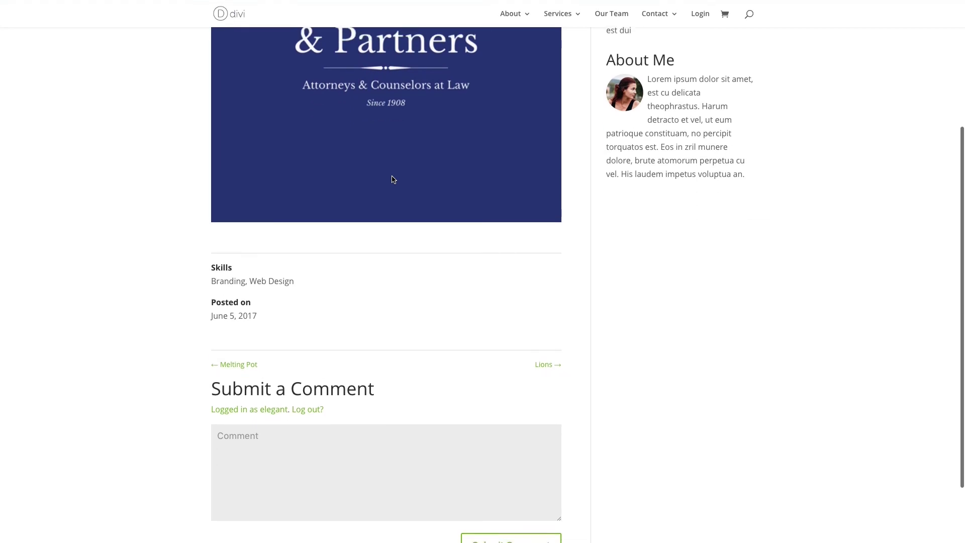
{"action": "scroll", "coordinate": [392, 178], "scroll_direction": "up", "scroll_amount": 5}
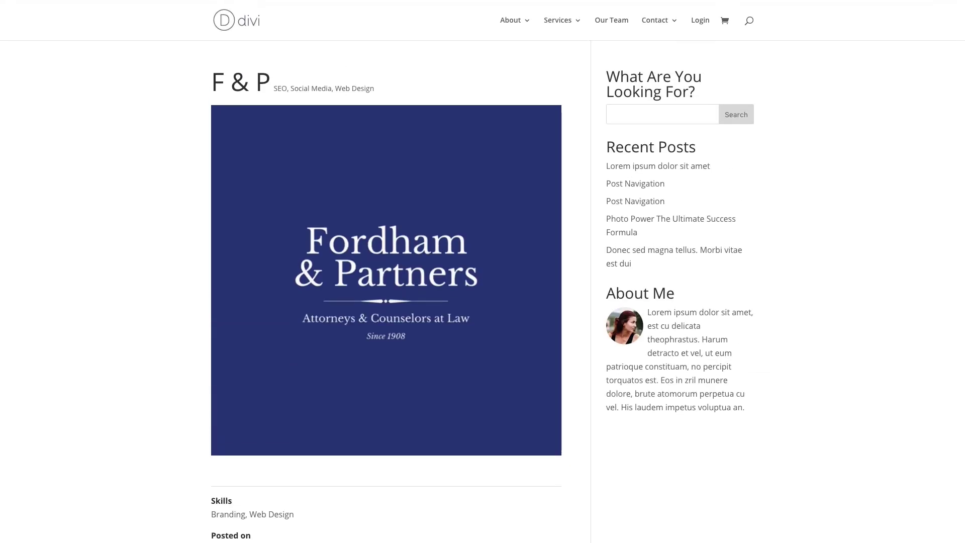
{"action": "key", "text": "alt+Left"}
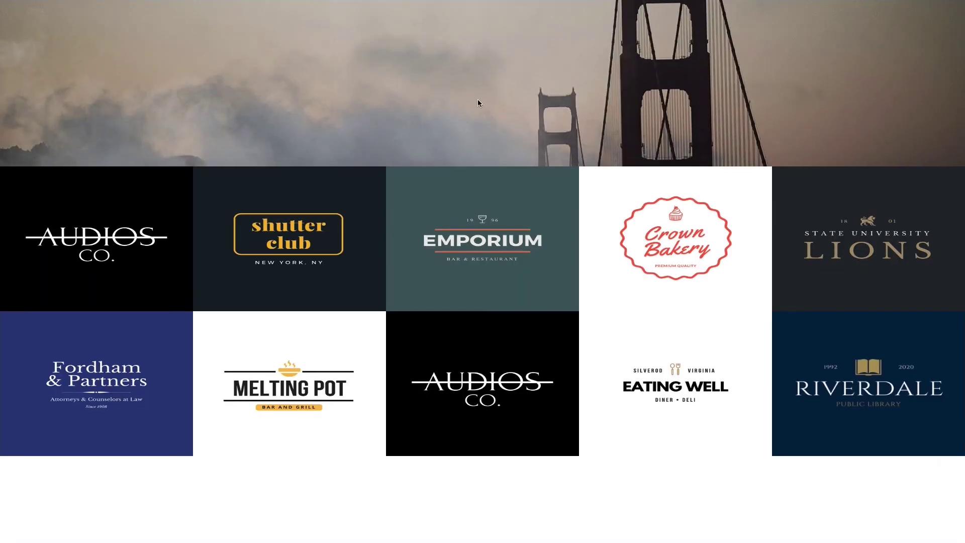